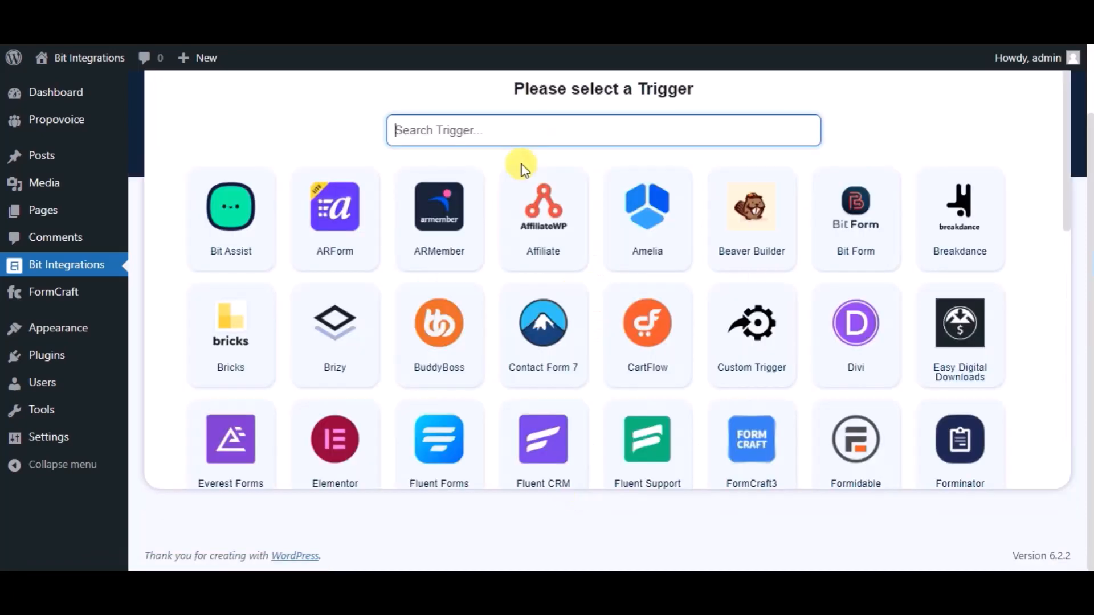
# Step: Set FormCraft3 as the trigger and select its 'Bit Integrations' form
pyautogui.write('form')
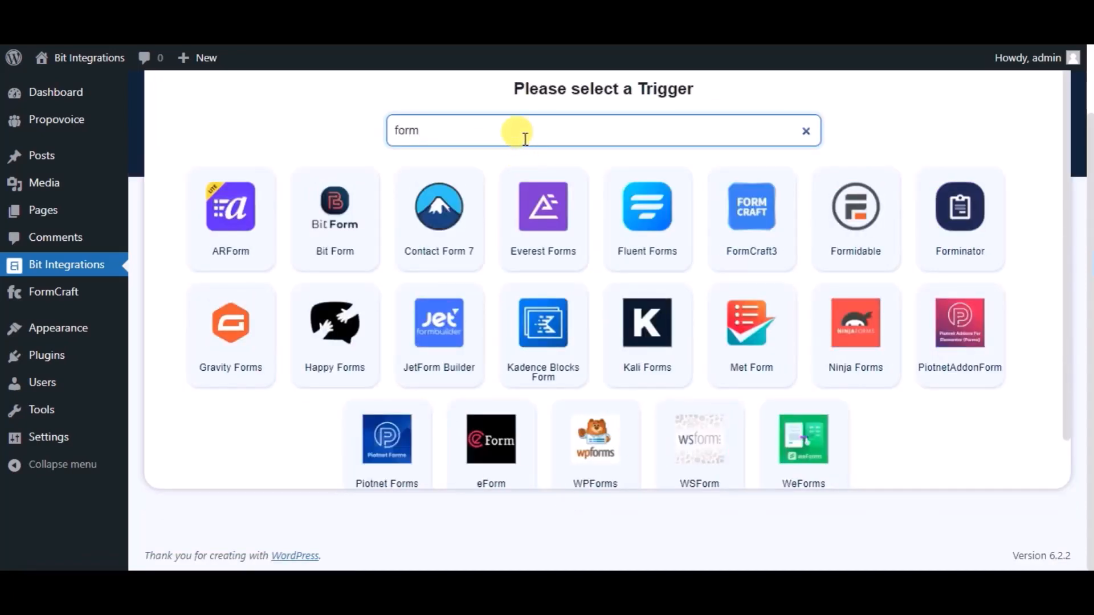
pyautogui.write('craft')
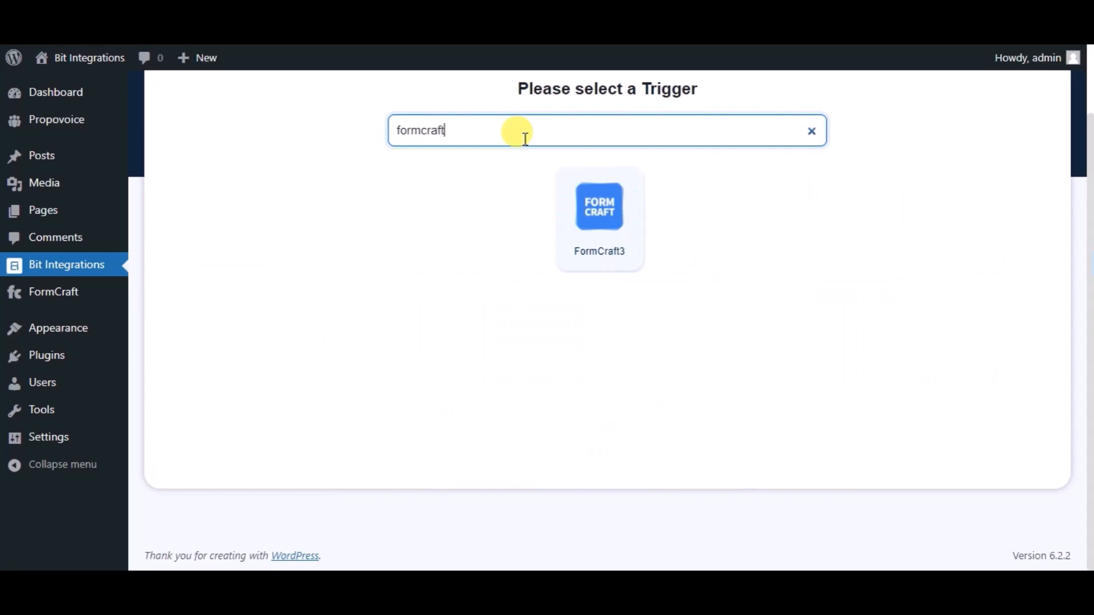
pyautogui.doubleClick(525, 138)
pyautogui.click(579, 253)
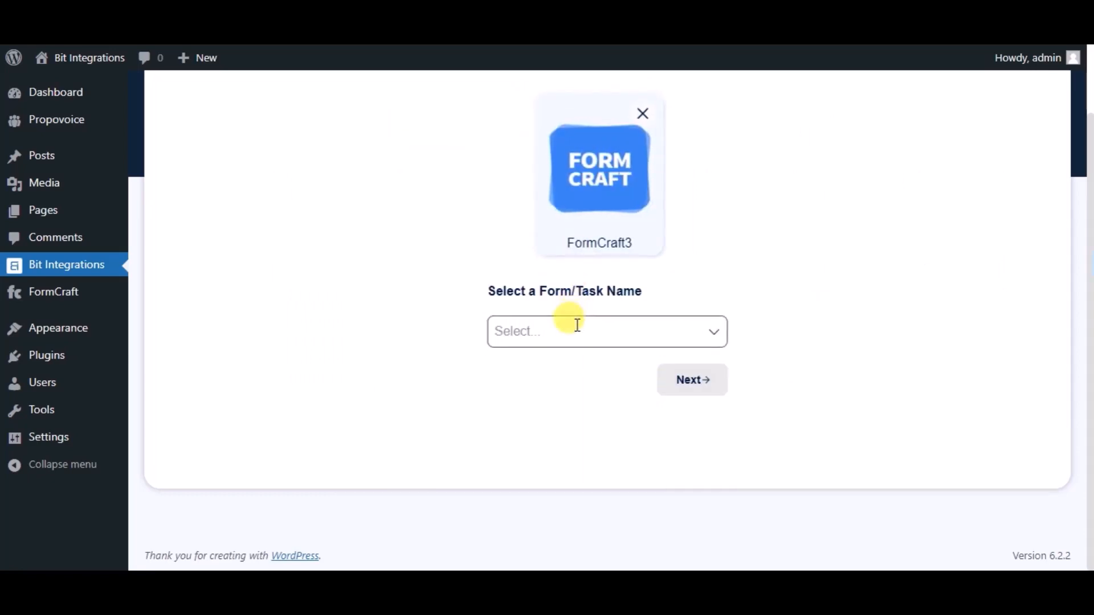
pyautogui.click(576, 325)
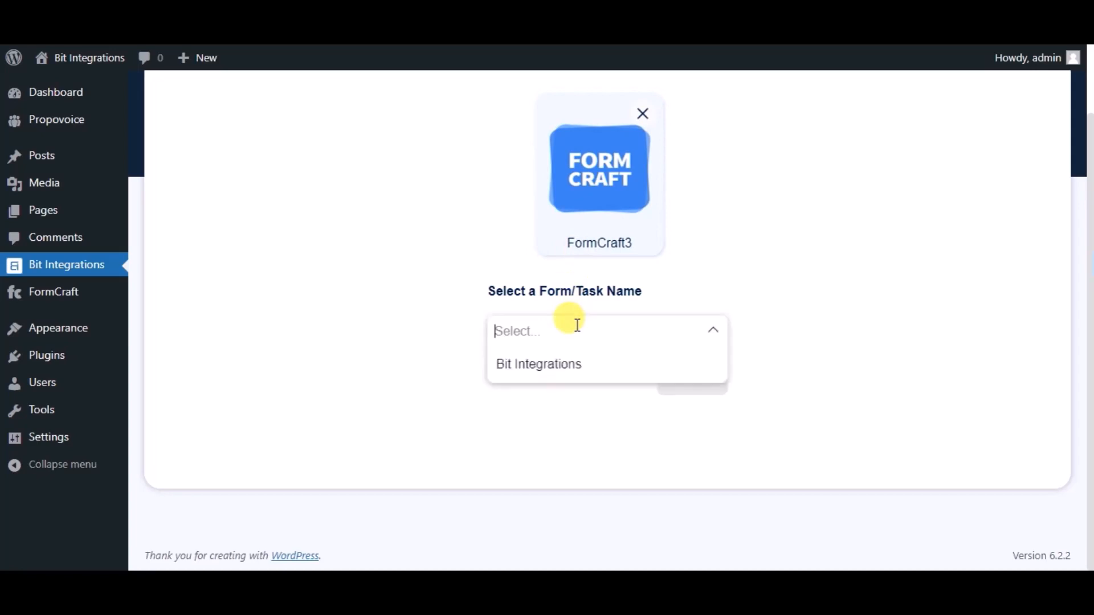
pyautogui.click(571, 371)
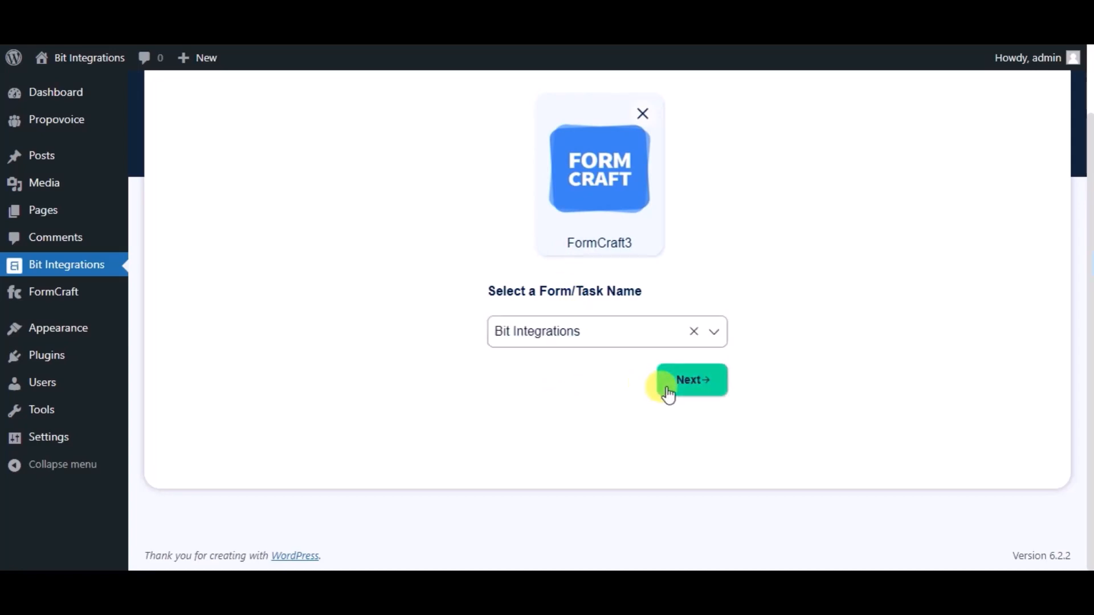
# Step: Pick SyncSpider as the action after searching 'SY' in the actions list
pyautogui.click(669, 393)
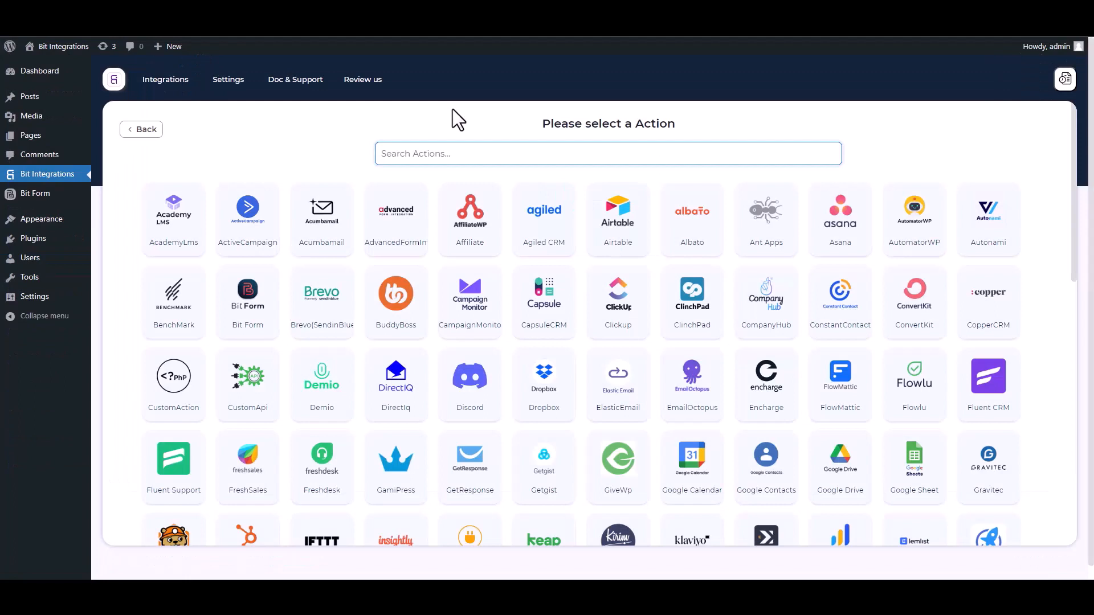
pyautogui.write('SY')
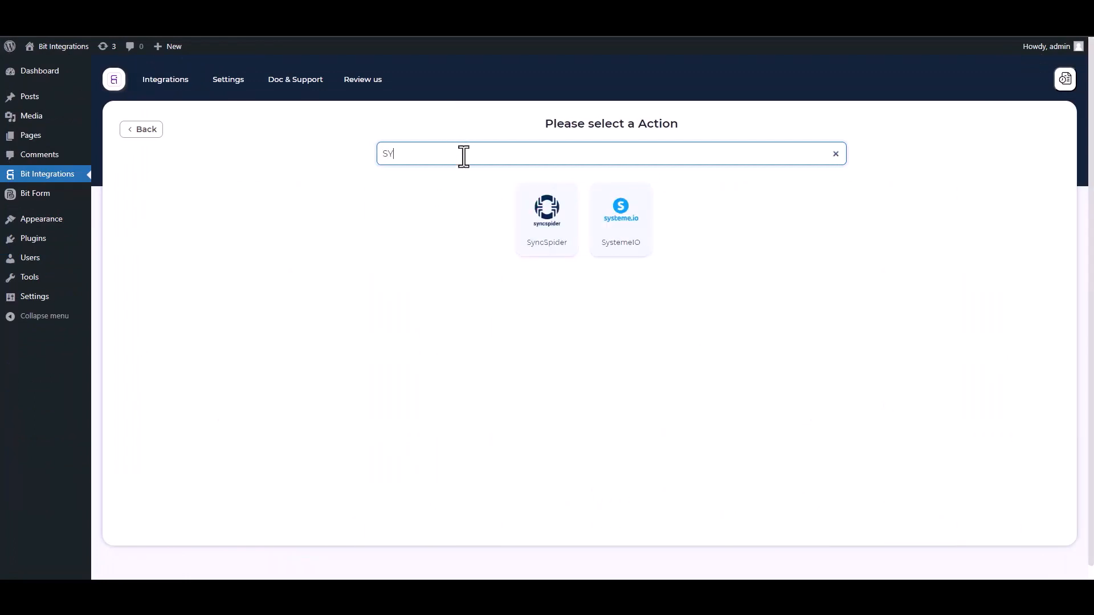
pyautogui.click(558, 245)
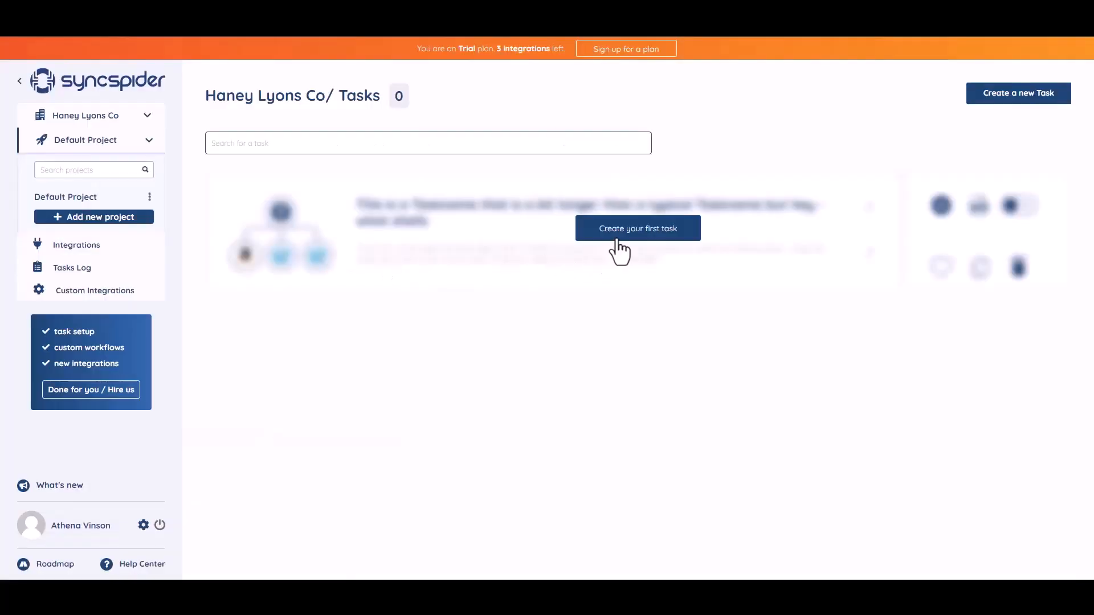
# Step: Start the first SyncSpider task and add WebHooks as the first app
pyautogui.click(631, 228)
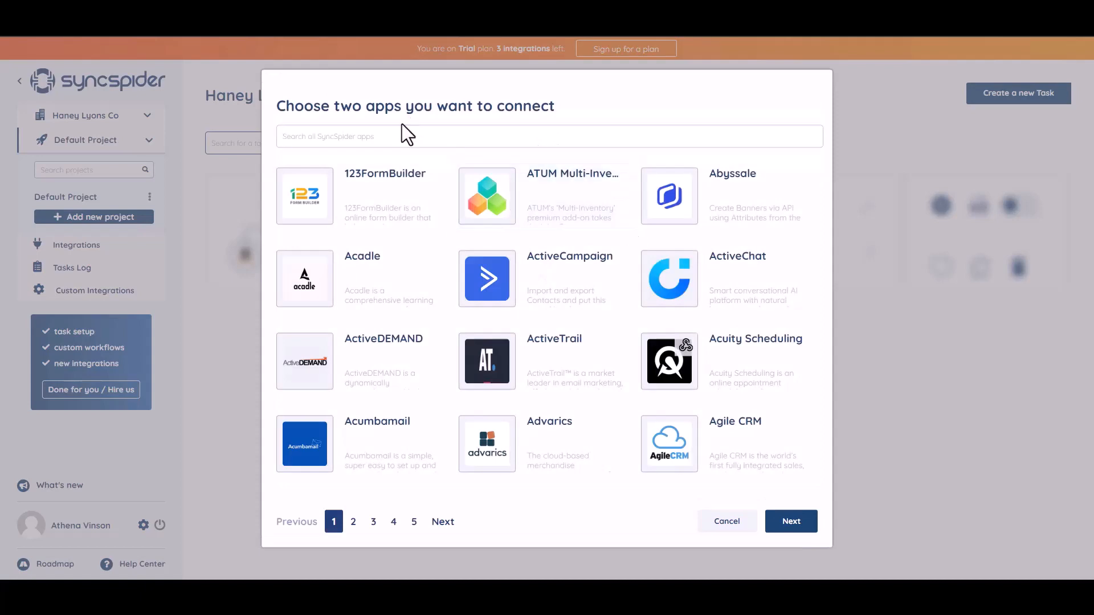
pyautogui.click(369, 140)
pyautogui.write('WEB')
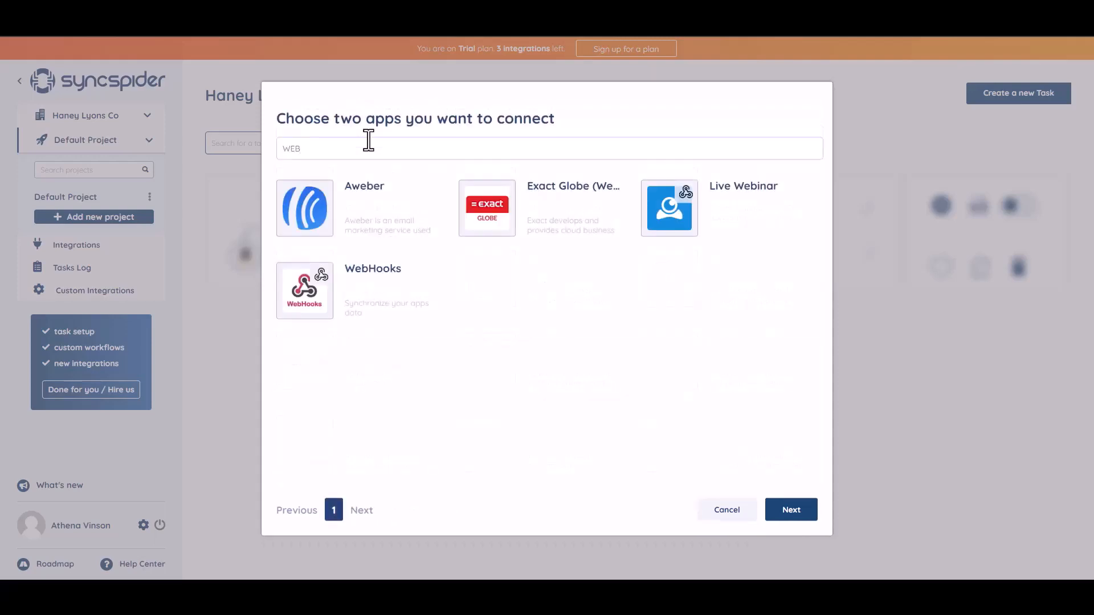
pyautogui.click(373, 285)
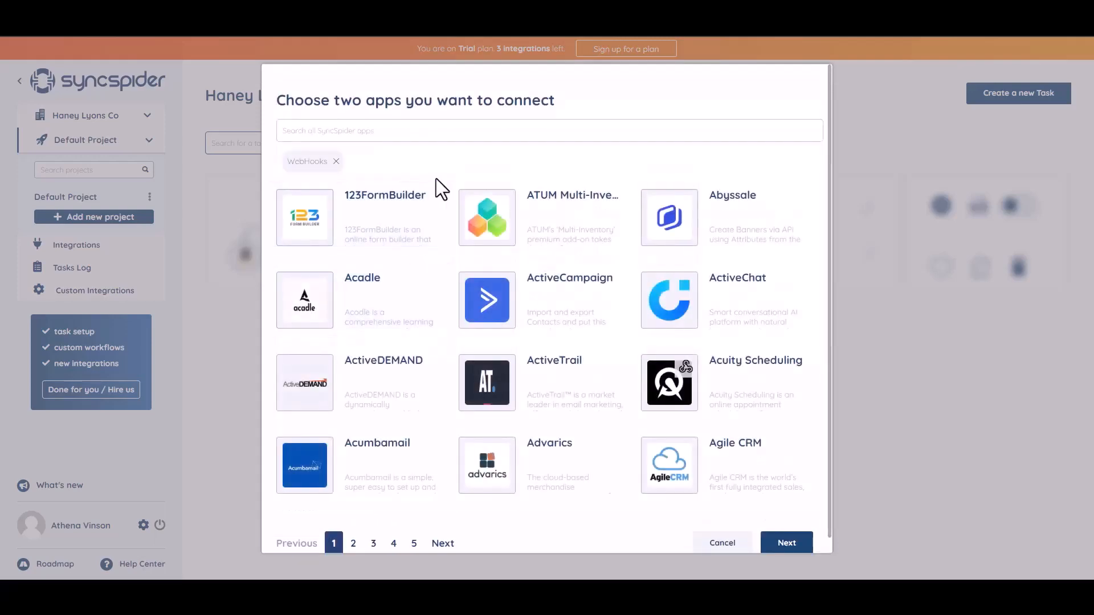
# Step: Add MailerLite as the second app and continue to the flow choice
pyautogui.click(396, 129)
pyautogui.write('a')
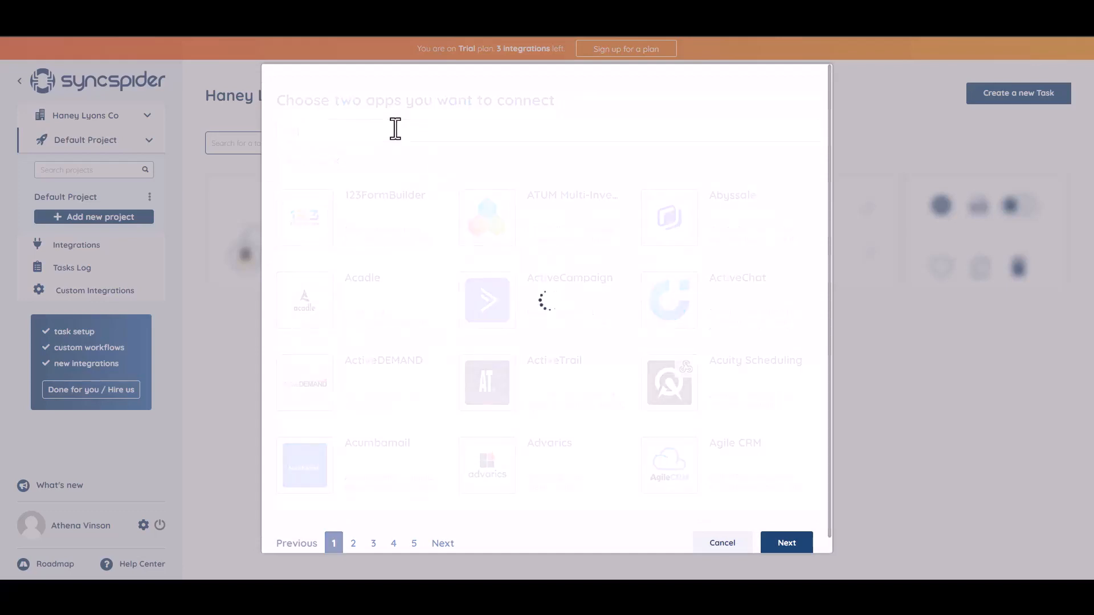
pyautogui.click(526, 229)
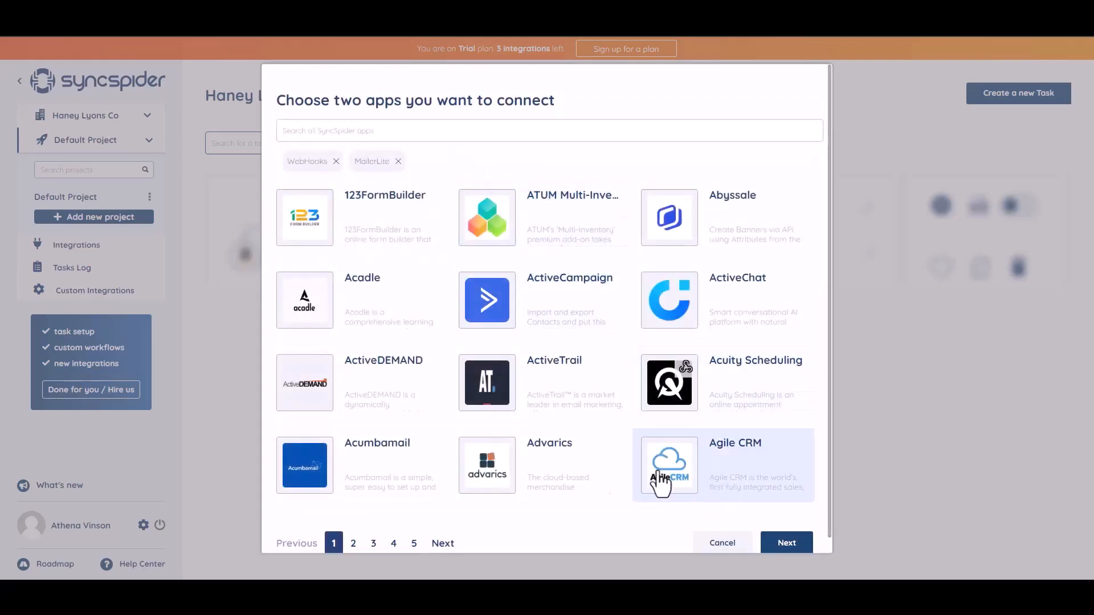
pyautogui.click(779, 544)
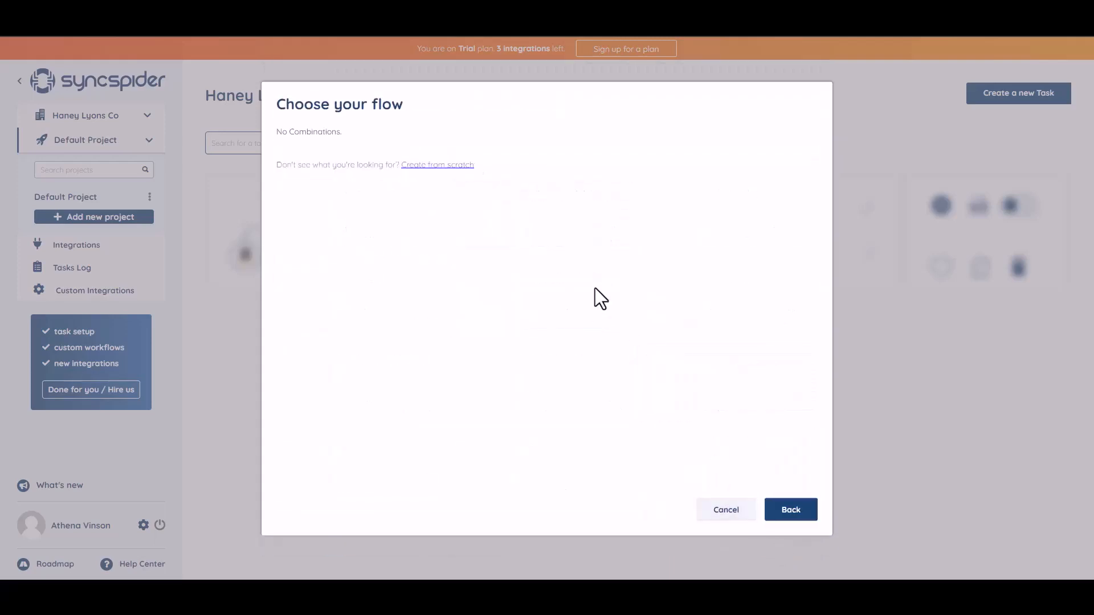
# Step: Create a new WebHooks source integration from scratch named 'Bit Integrations'
pyautogui.click(430, 167)
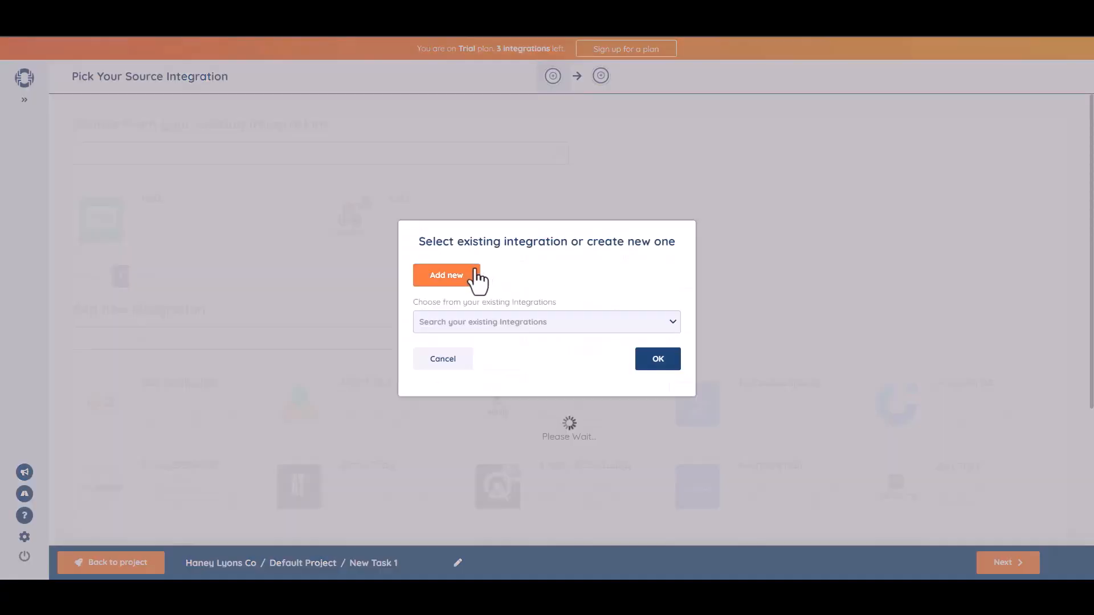
pyautogui.click(475, 272)
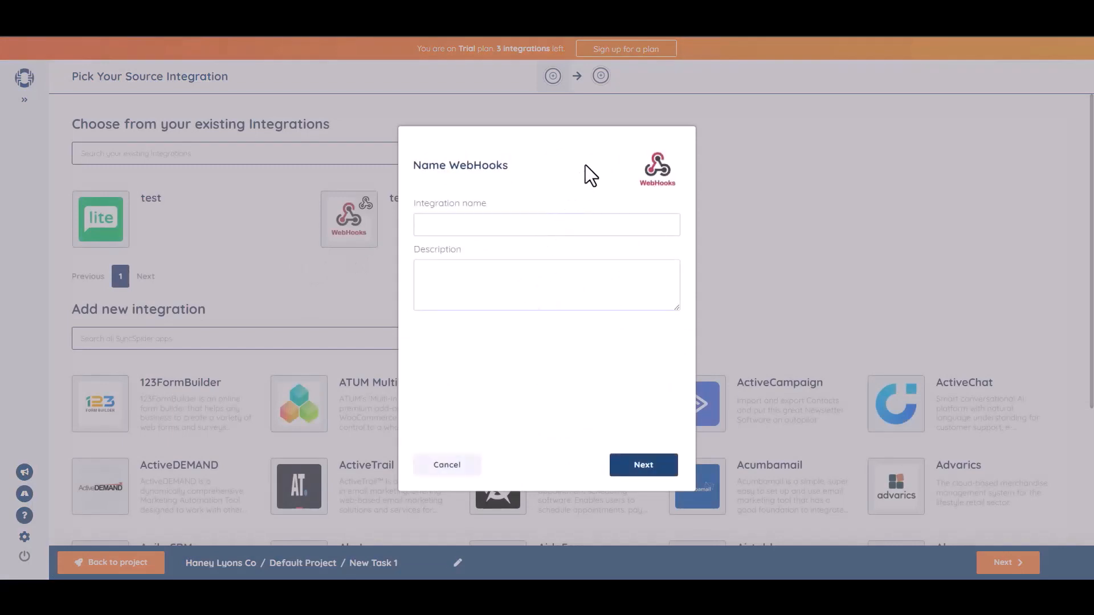
pyautogui.write('Bit Integrations')
# Step: Generate the webhook URL and copy it for use in Bit Integrations
pyautogui.click(644, 465)
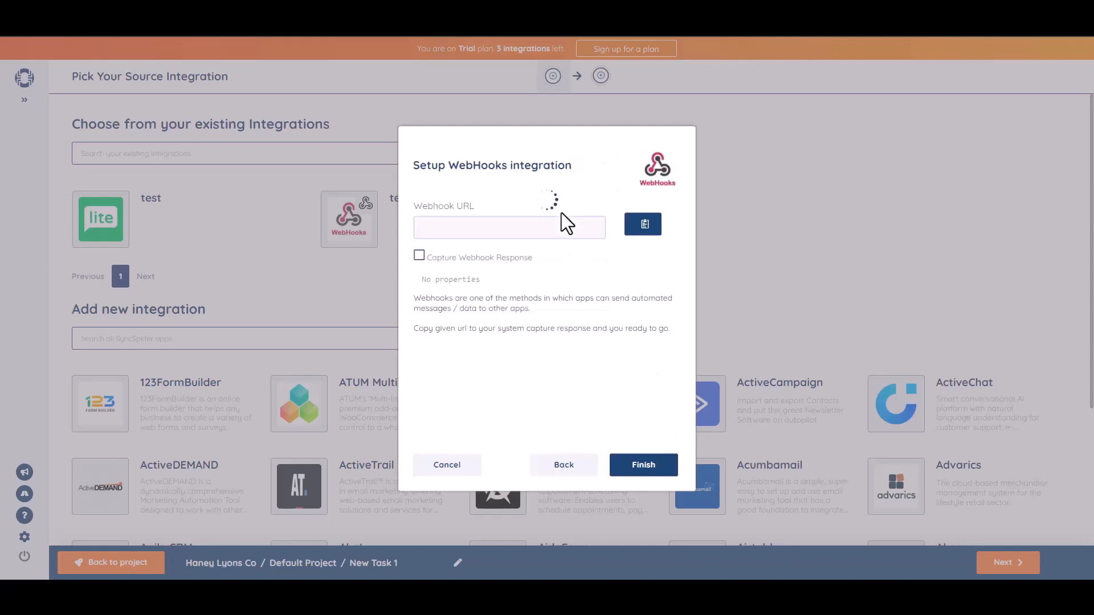
pyautogui.click(643, 225)
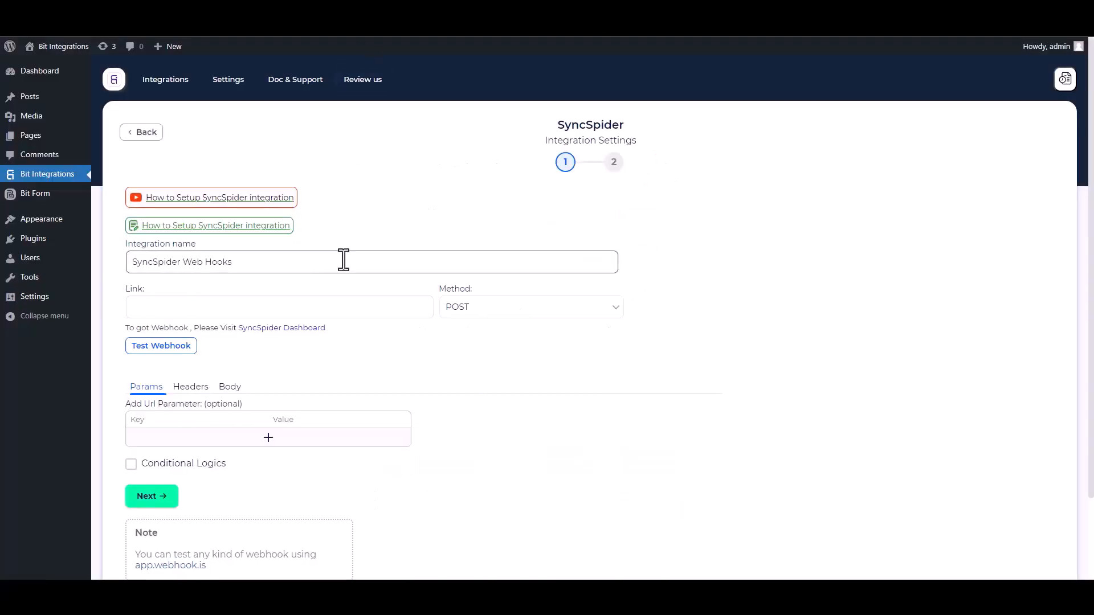
pyautogui.click(199, 306)
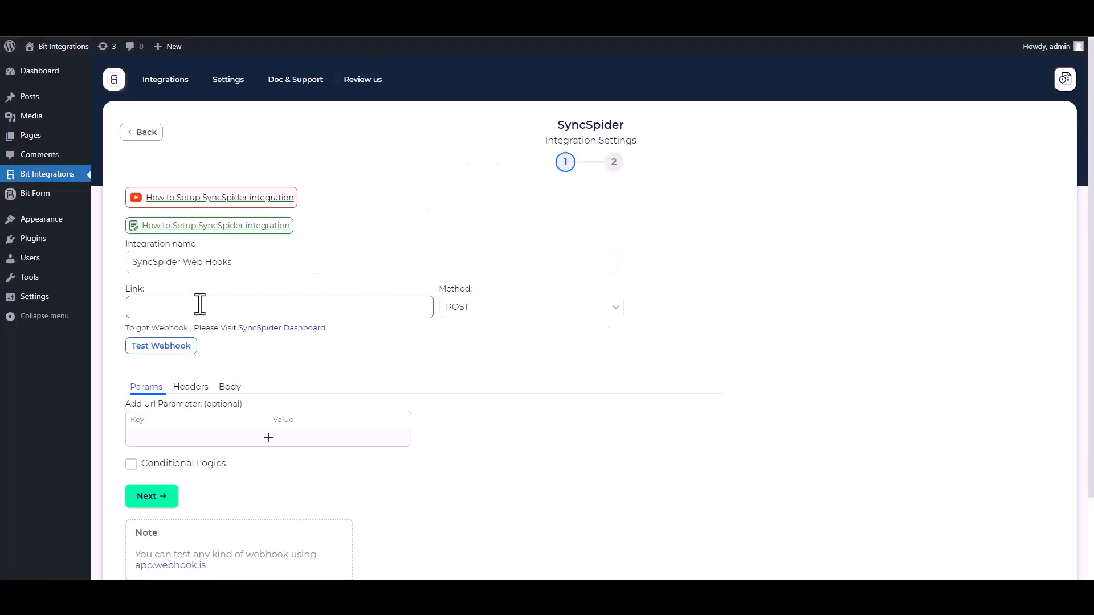
# Step: Paste the webhook URL as the link, sending all form data as application/json
pyautogui.hotkey('ctrl', 'v')
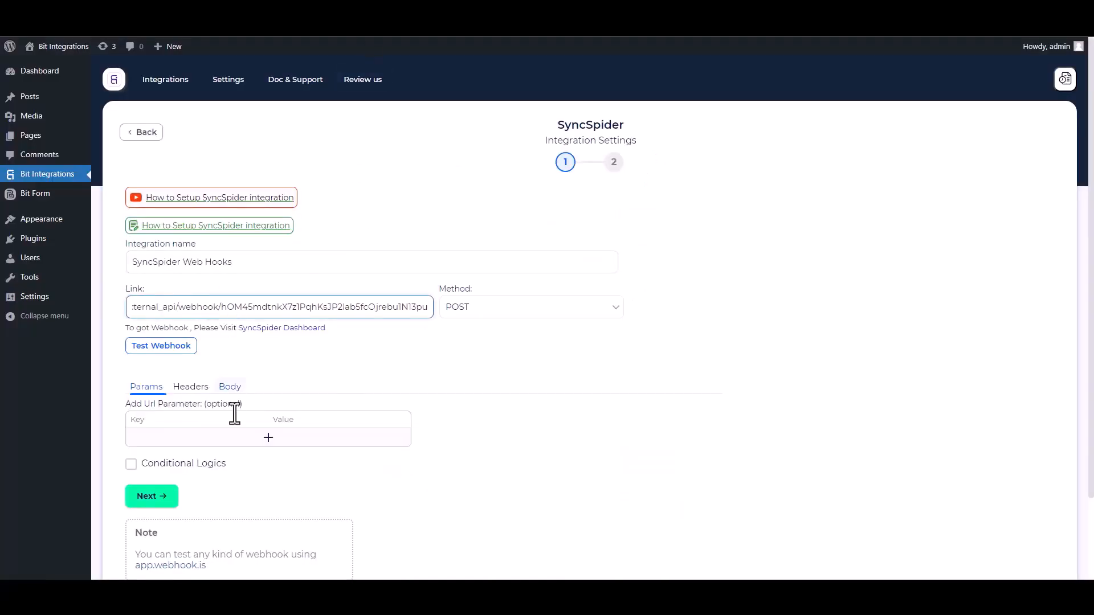
pyautogui.click(230, 392)
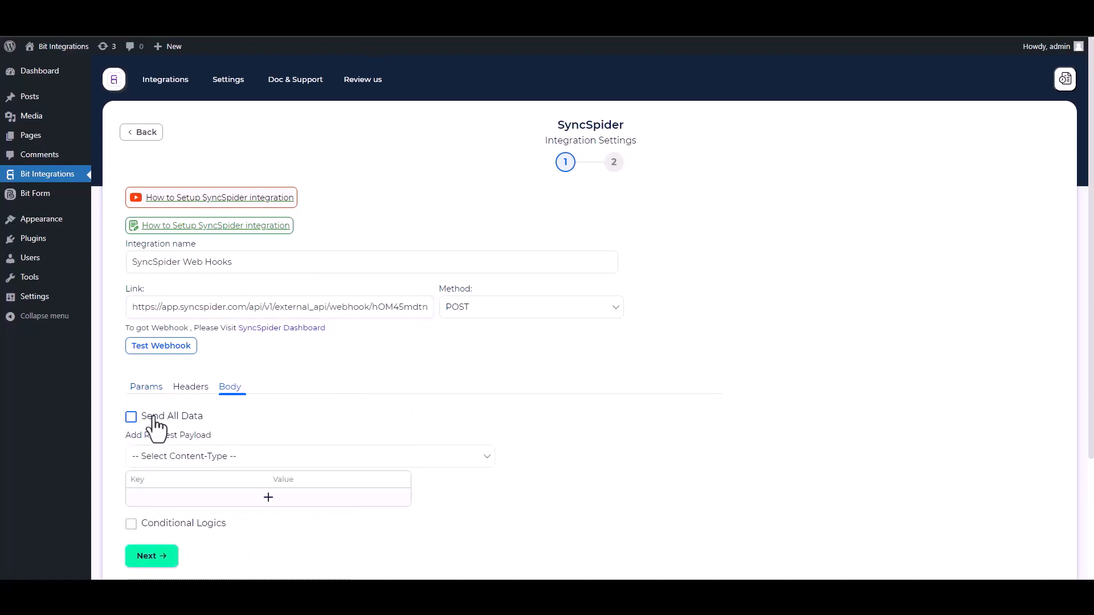
pyautogui.click(155, 426)
pyautogui.click(205, 457)
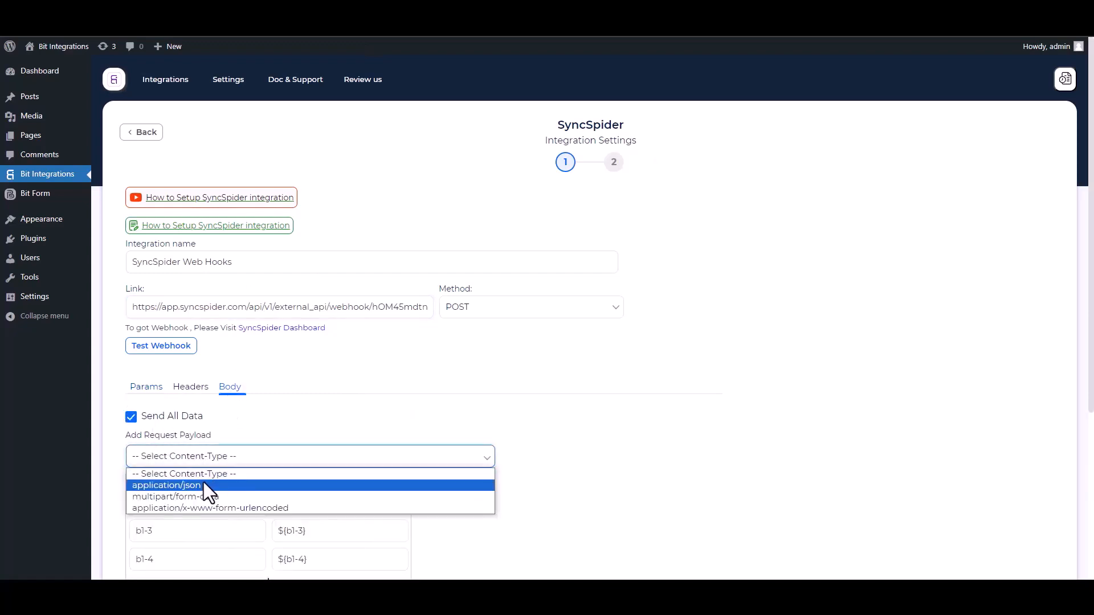
pyautogui.click(203, 485)
pyautogui.scroll(-2, 378, 353)
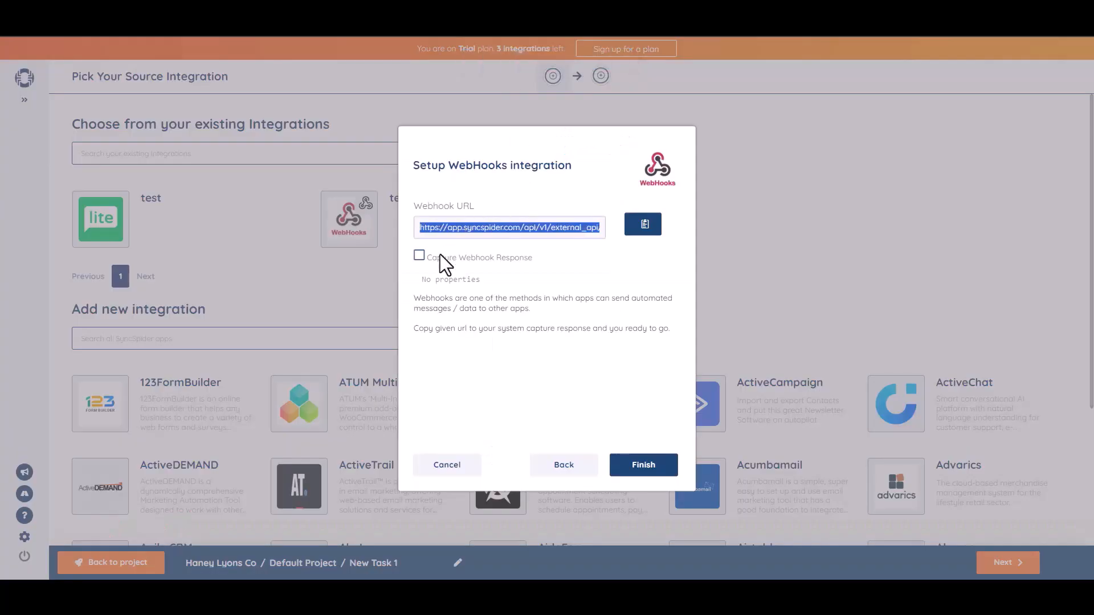
# Step: Send a test request so SyncSpider captures the incoming webhook data
pyautogui.click(420, 256)
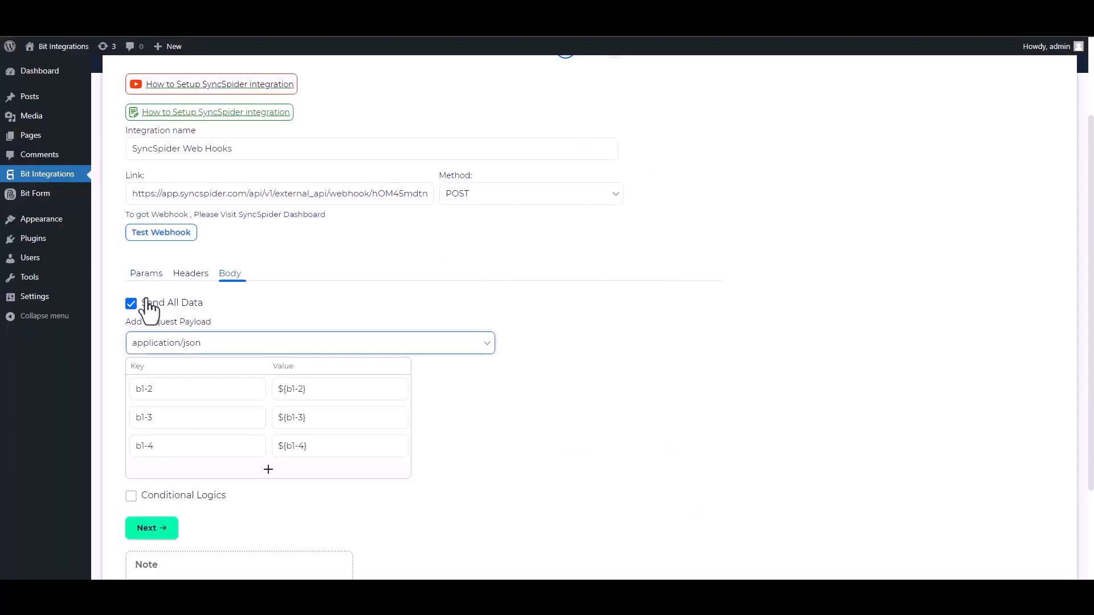
pyautogui.click(165, 238)
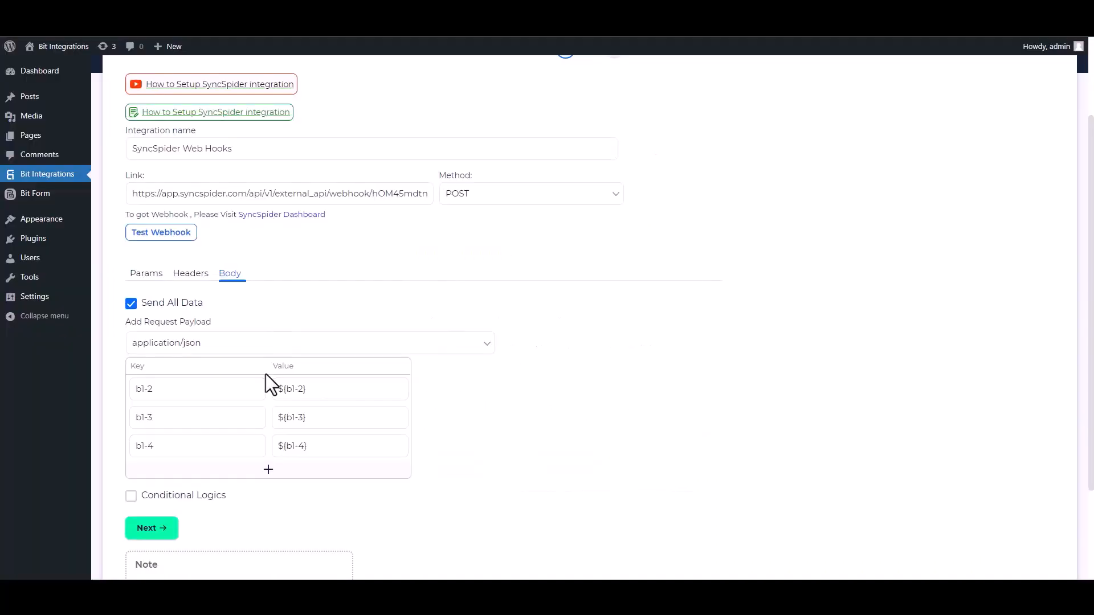
pyautogui.moveTo(1091, 176); pyautogui.dragTo(1090, 259)
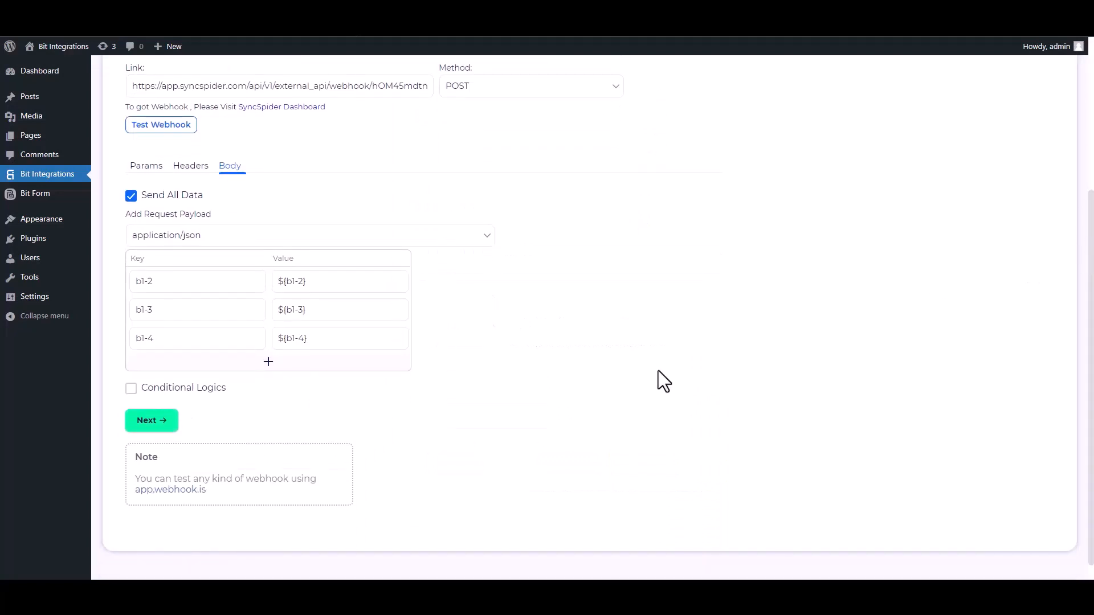
# Step: Leave conditional logic off and finish and save the webhook integration
pyautogui.click(132, 389)
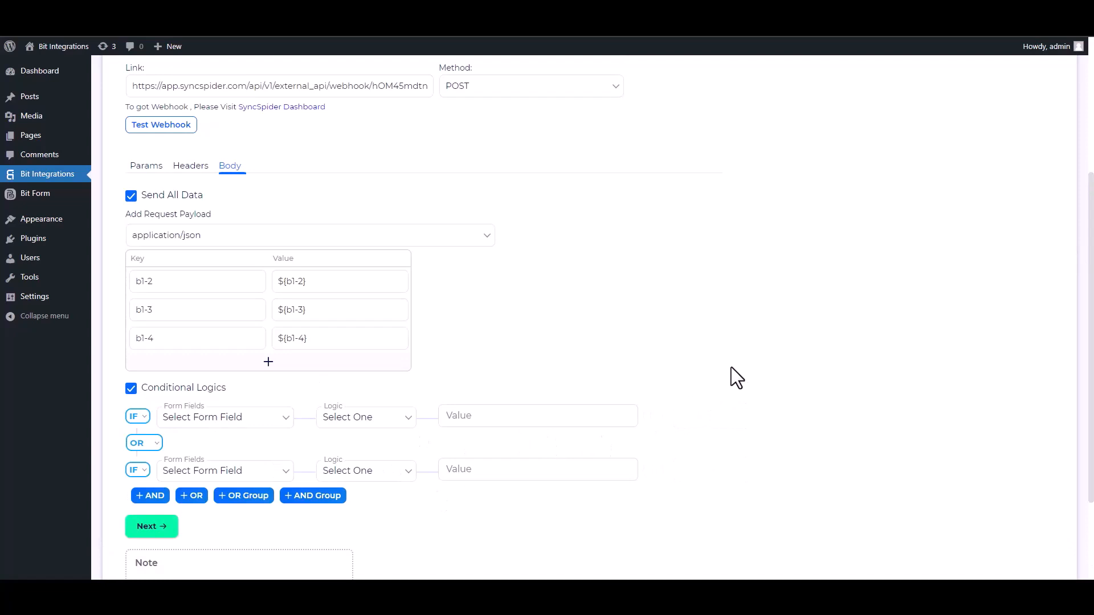
pyautogui.click(141, 393)
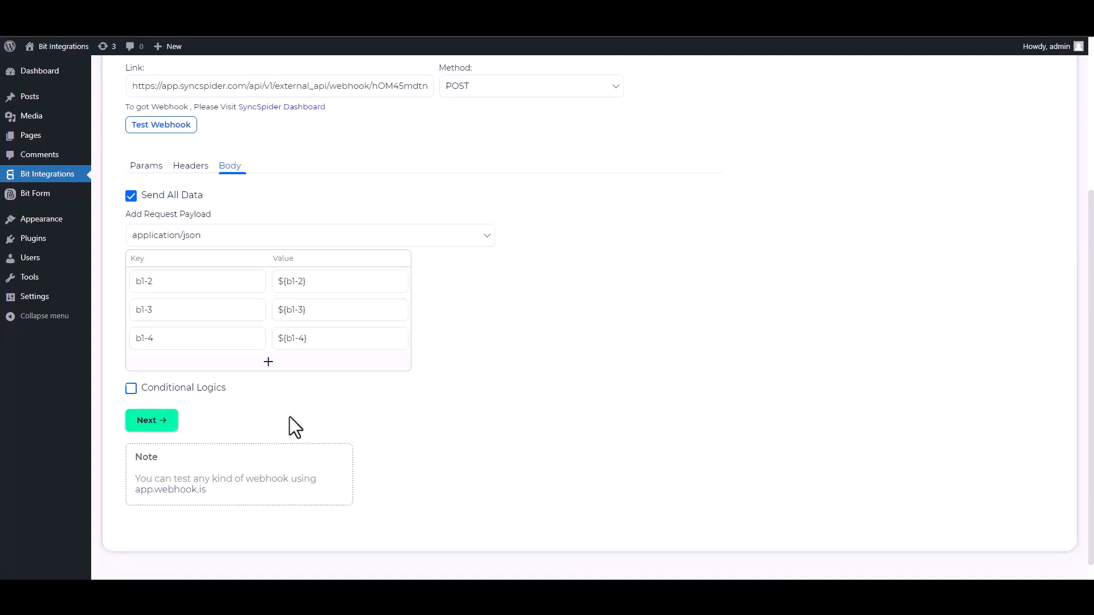
pyautogui.click(152, 420)
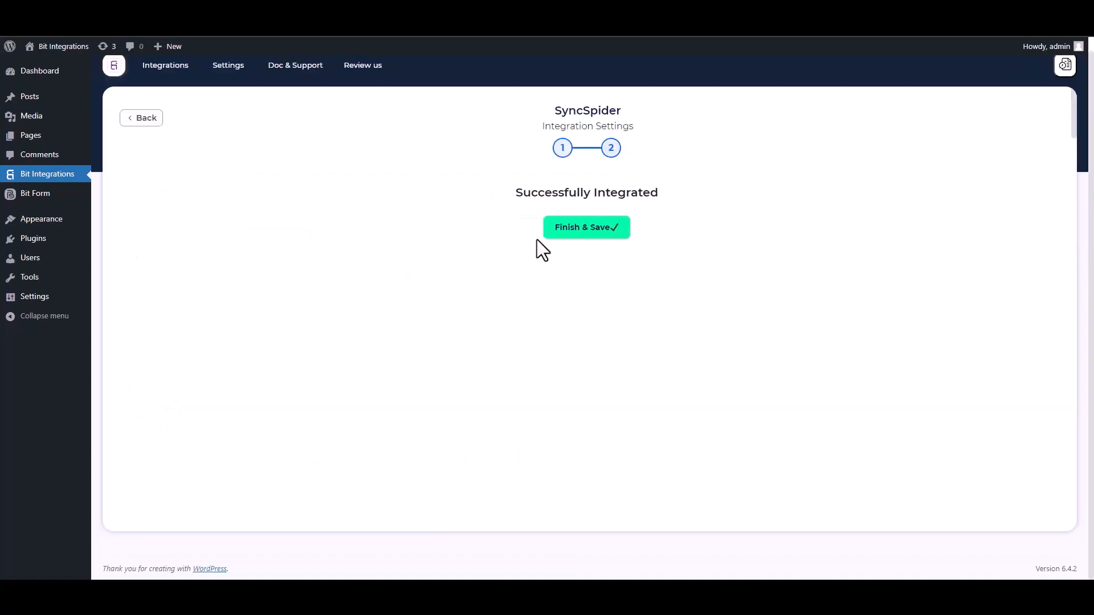
pyautogui.click(568, 233)
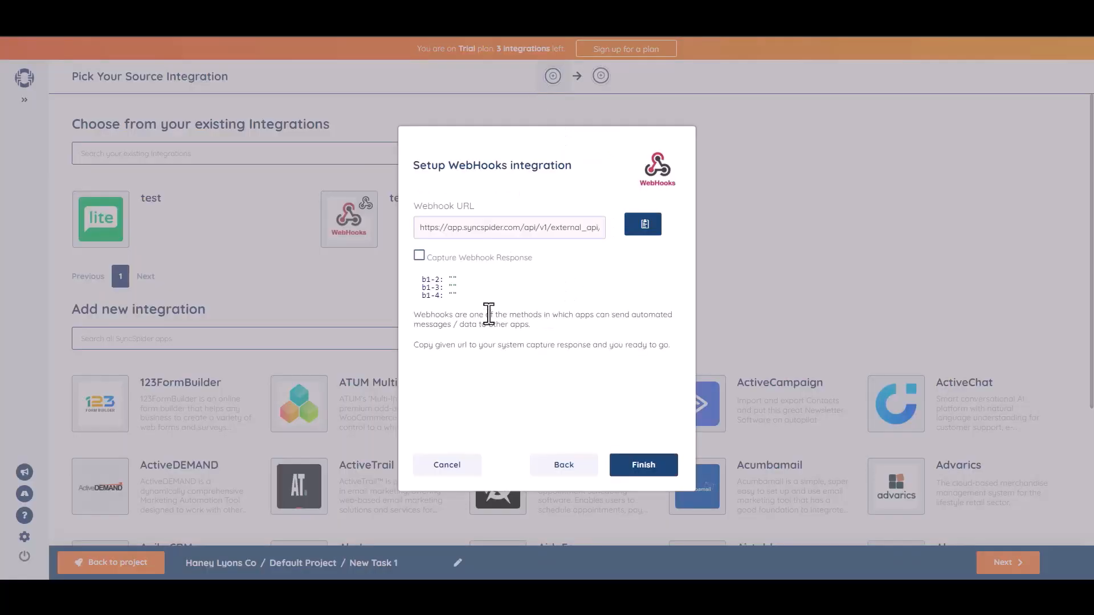
# Step: Finish the WebHooks source setup with captured fields b1-2, b1-3 and b1-4
pyautogui.click(641, 466)
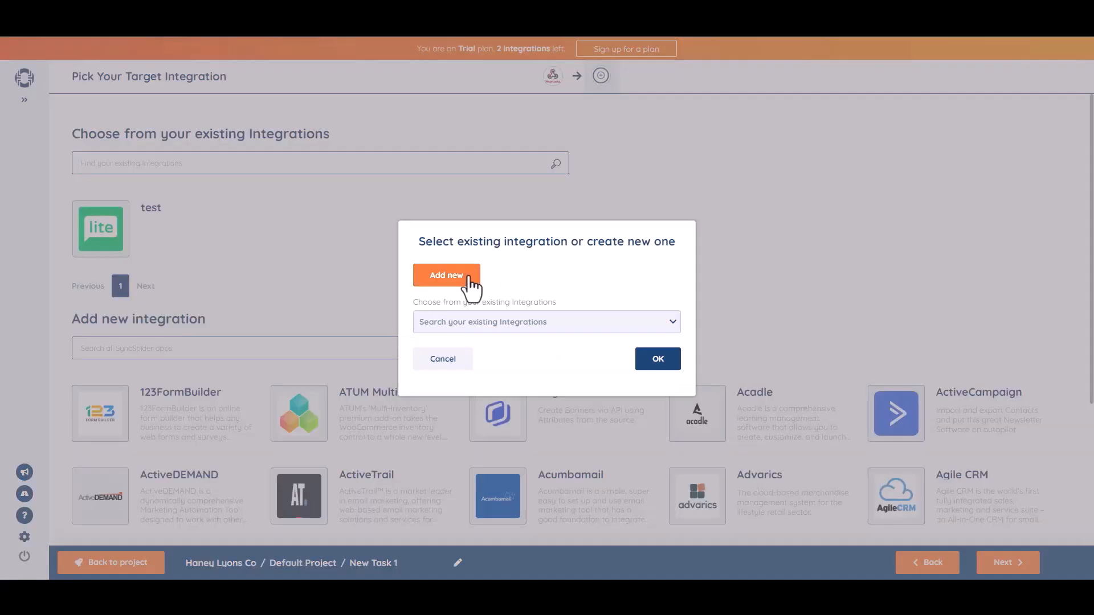
# Step: Add a MailerLite target named 'Bit Integrations' and authorise it with the API key
pyautogui.click(470, 286)
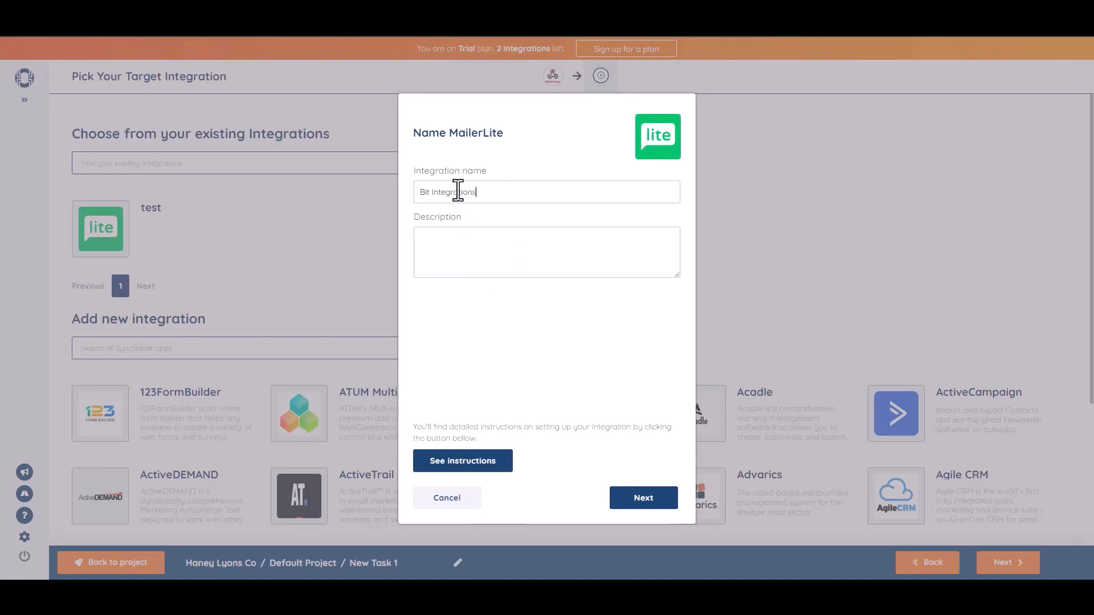
pyautogui.click(644, 490)
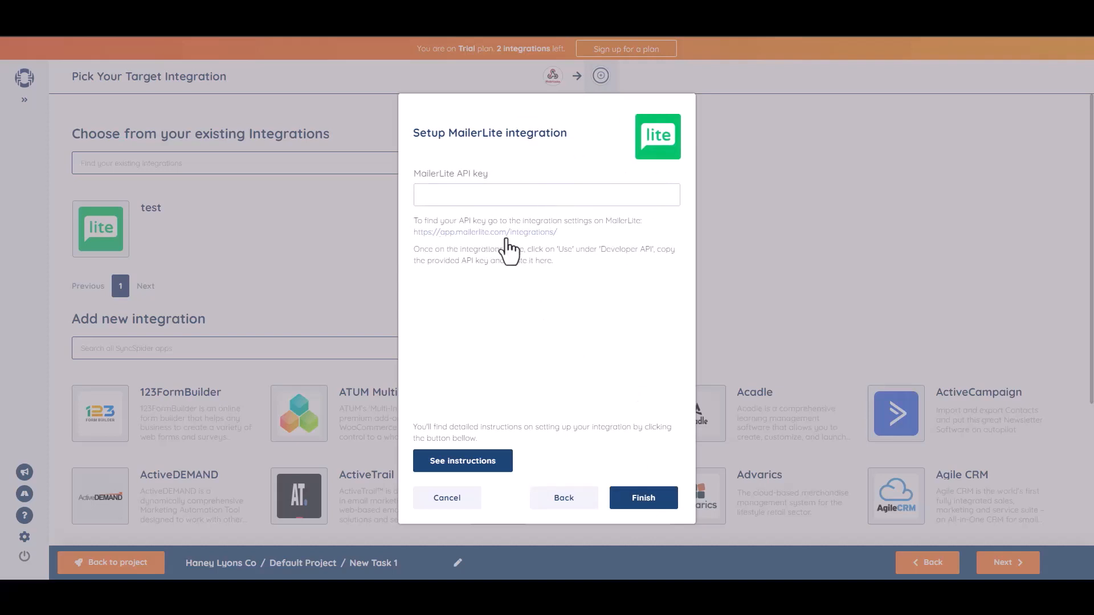
pyautogui.hotkey('ctrl', 'v')
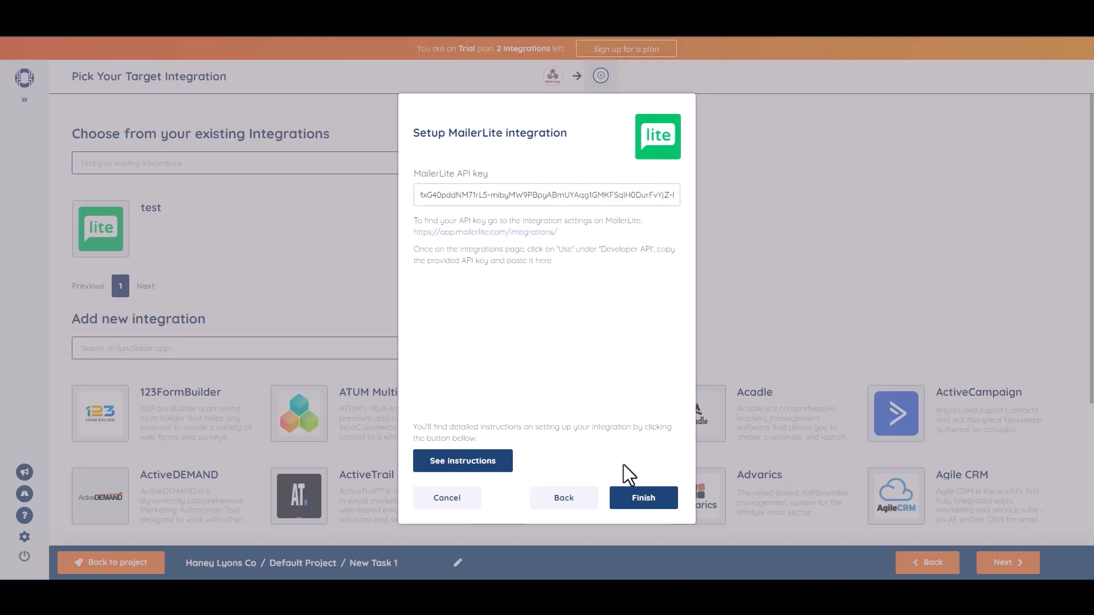
pyautogui.click(652, 505)
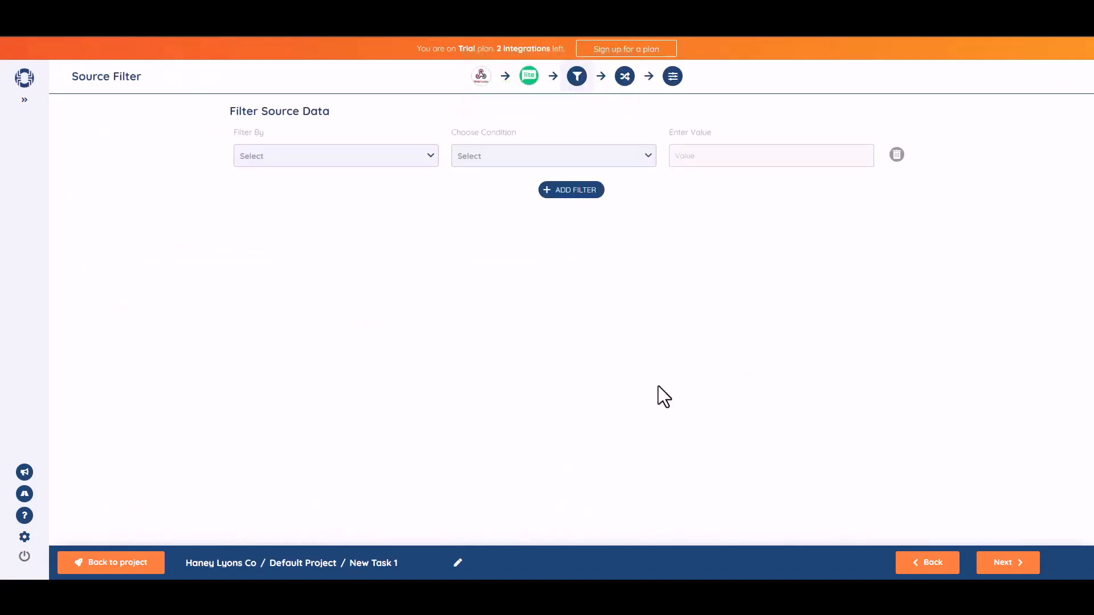
# Step: Skip the source filter and map b1-2 to Name and b1-3 to Email
pyautogui.click(1006, 563)
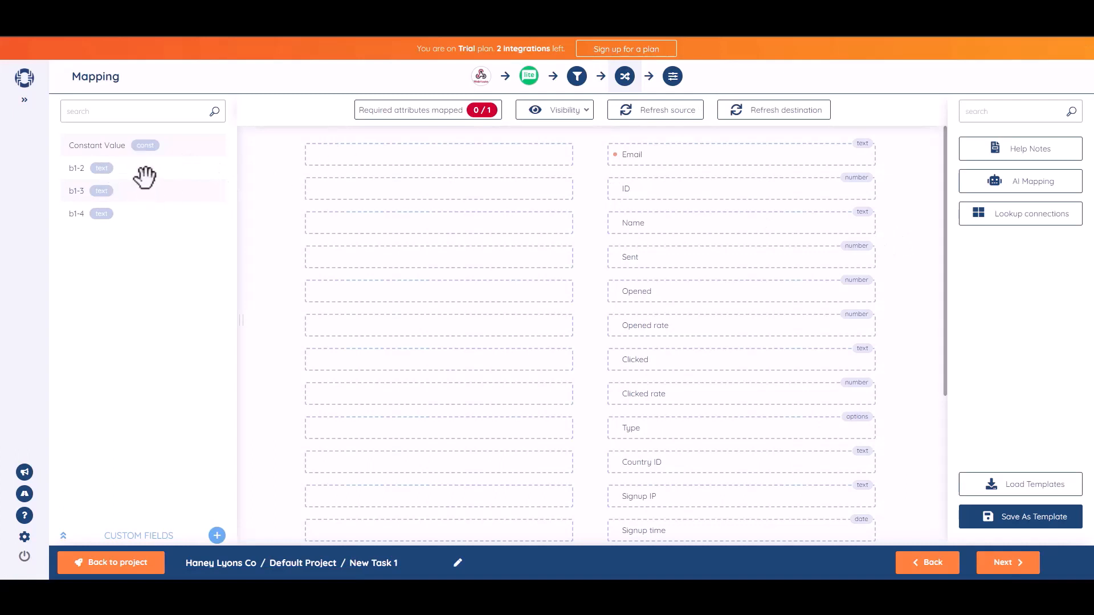
pyautogui.moveTo(126, 168); pyautogui.dragTo(476, 223)
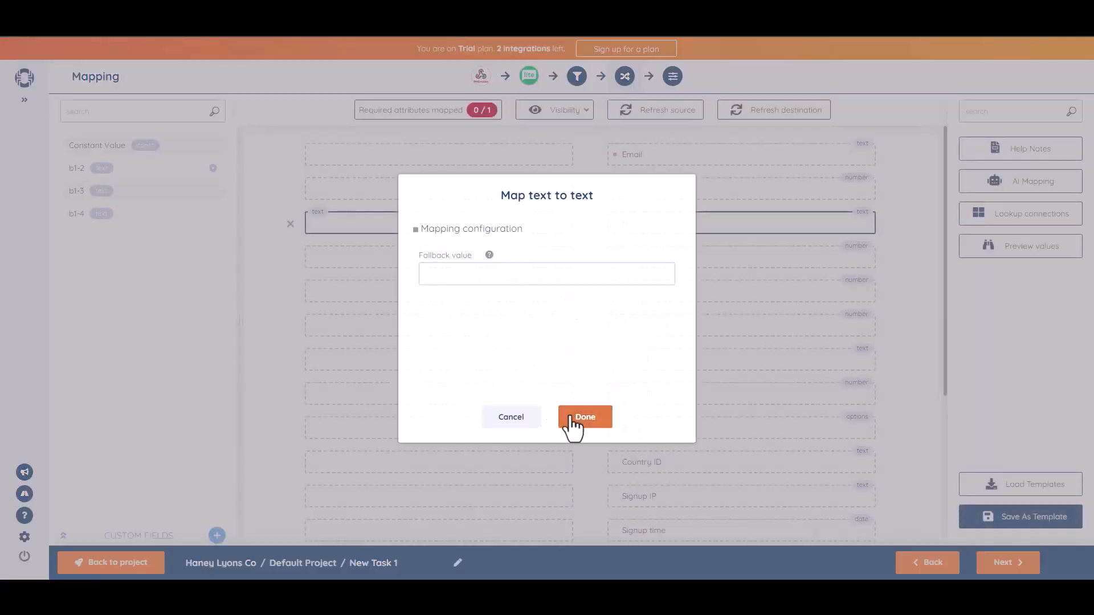
pyautogui.click(572, 422)
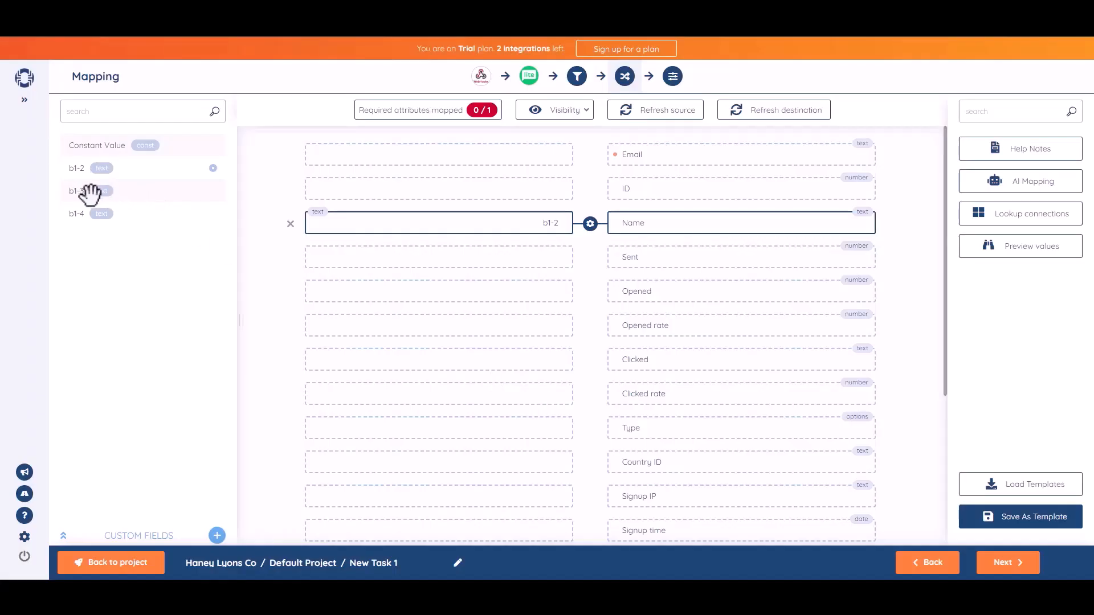
pyautogui.moveTo(86, 192); pyautogui.dragTo(457, 156)
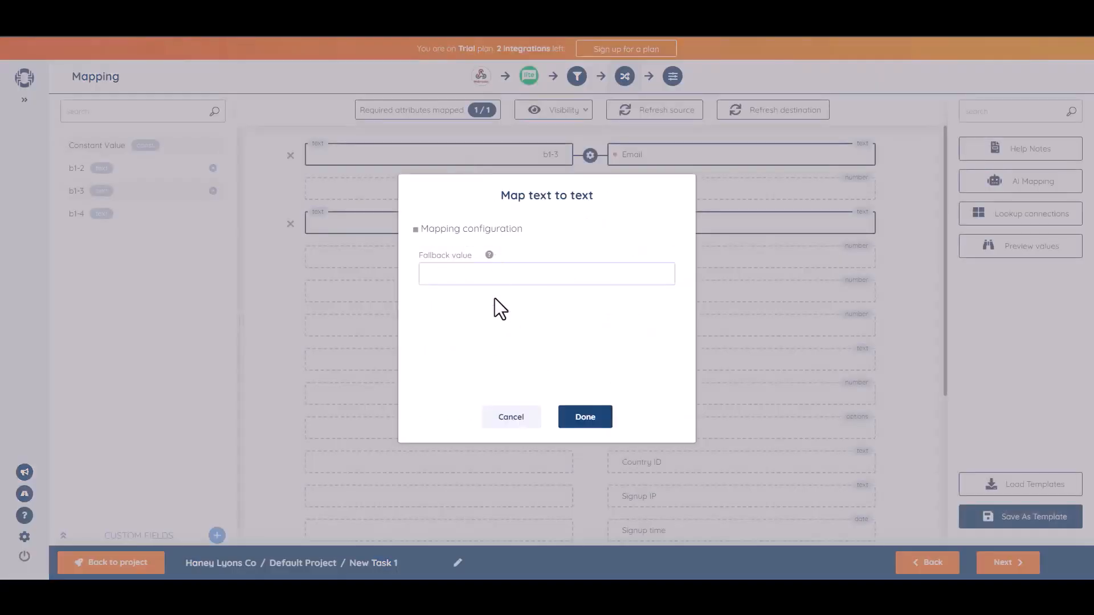
pyautogui.click(592, 419)
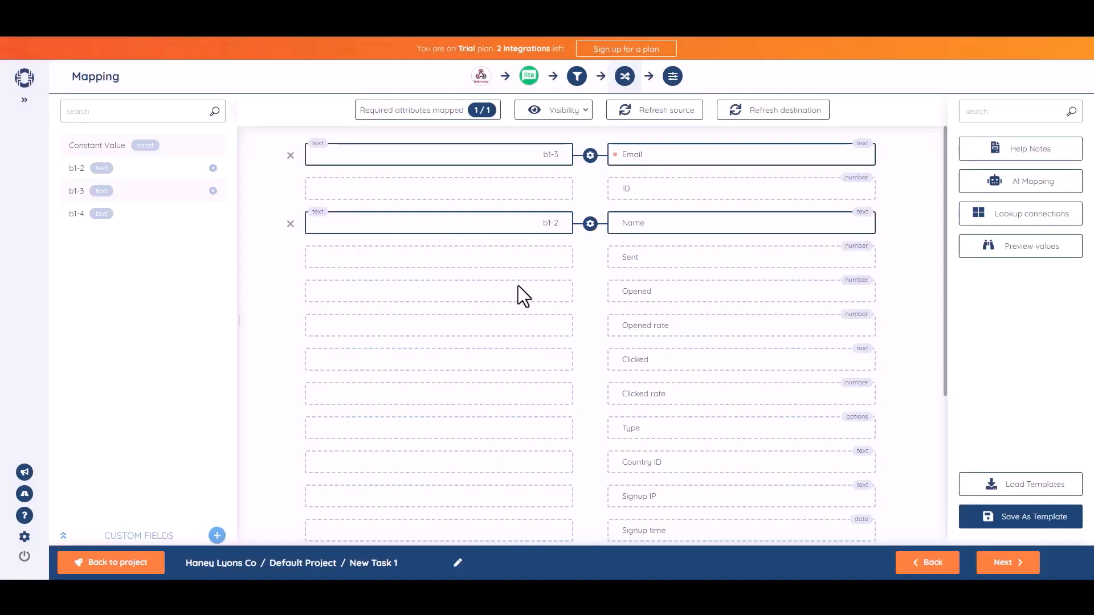
pyautogui.click(1006, 564)
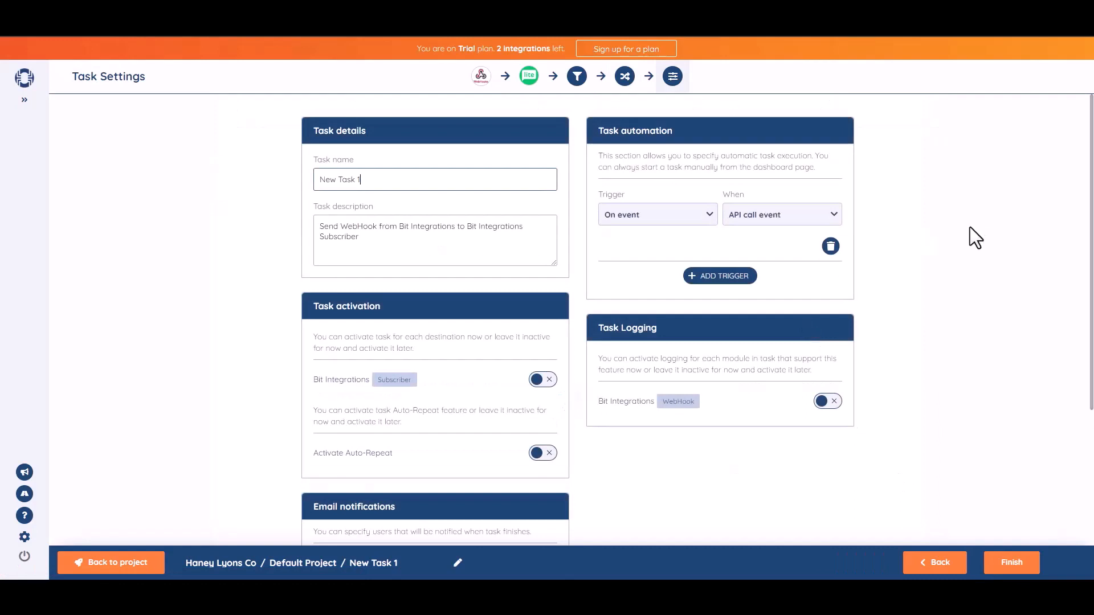
# Step: Rename the task 'Bit Integrations' and switch on activation for the Subscriber destination
pyautogui.tripleClick(396, 187)
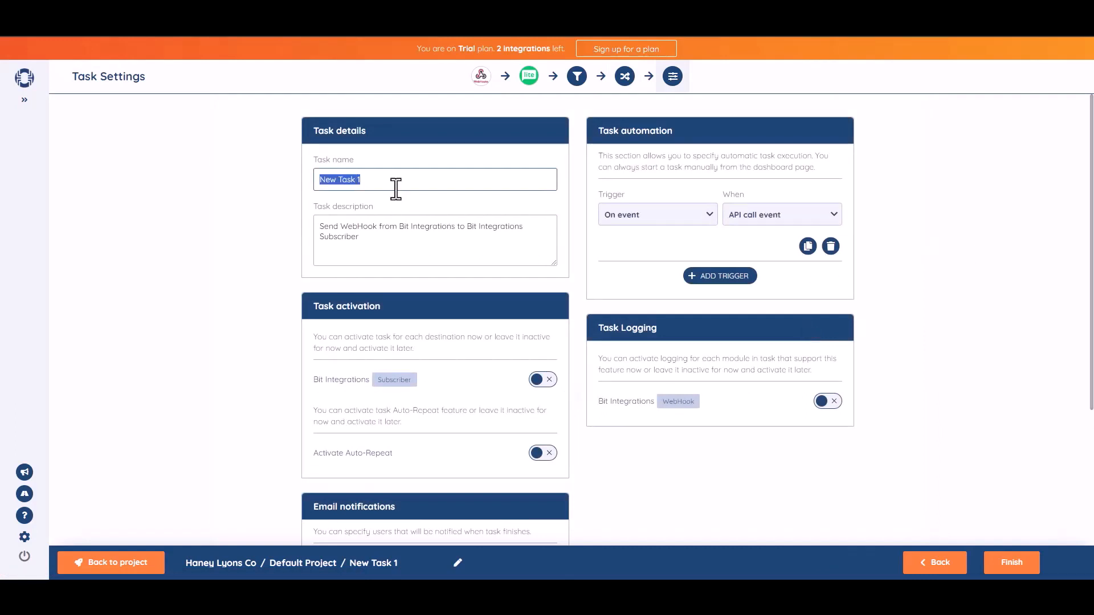
pyautogui.write('Bit Integrations')
pyautogui.click(1007, 270)
pyautogui.scroll(-1, 1086, 340)
pyautogui.scroll(-2, 1092, 315)
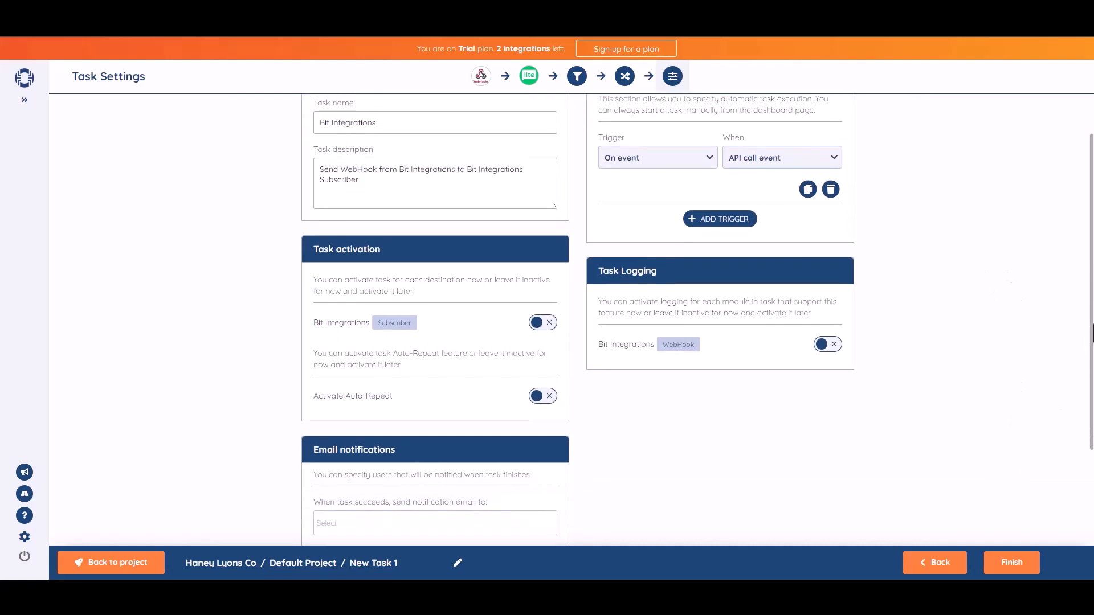
pyautogui.click(551, 325)
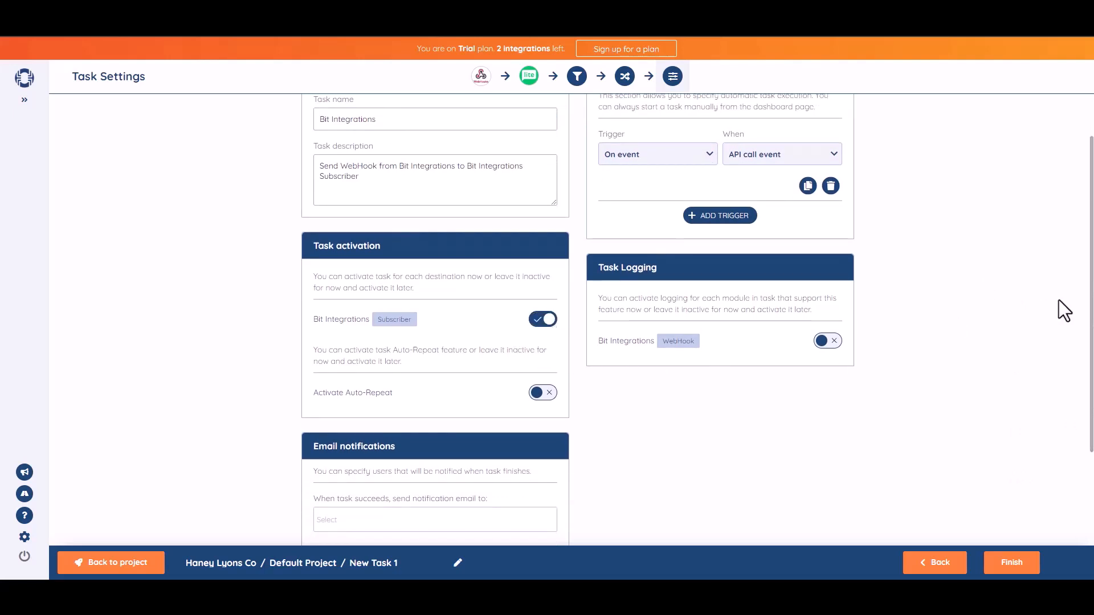
pyautogui.scroll(-3, 1088, 299)
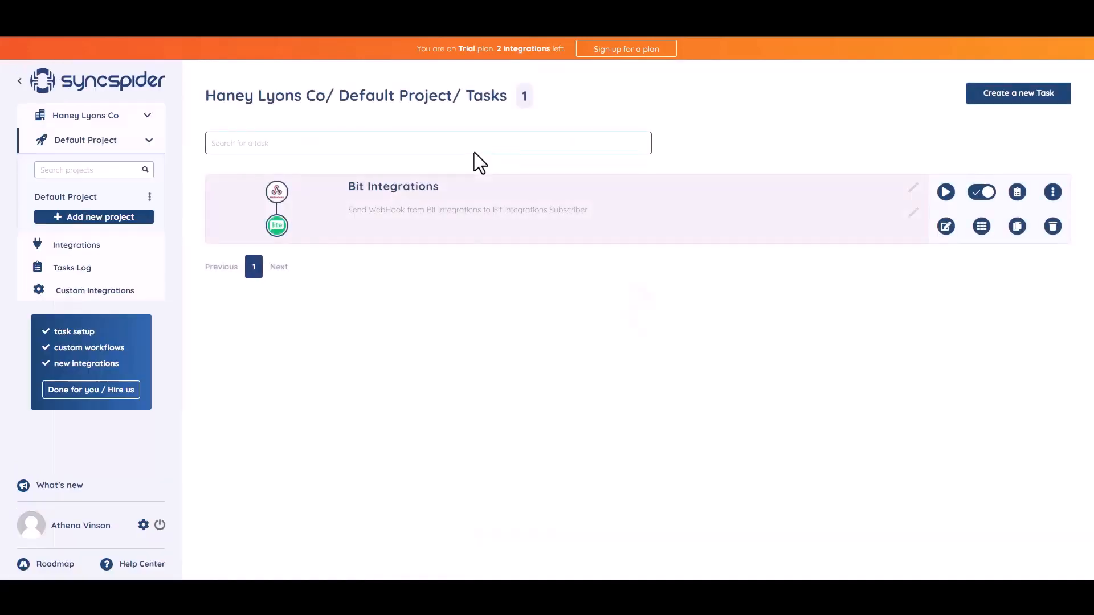
# Step: Fill in Name 'Bit Integrations', a contact e-mail address and a phone number
pyautogui.click(568, 228)
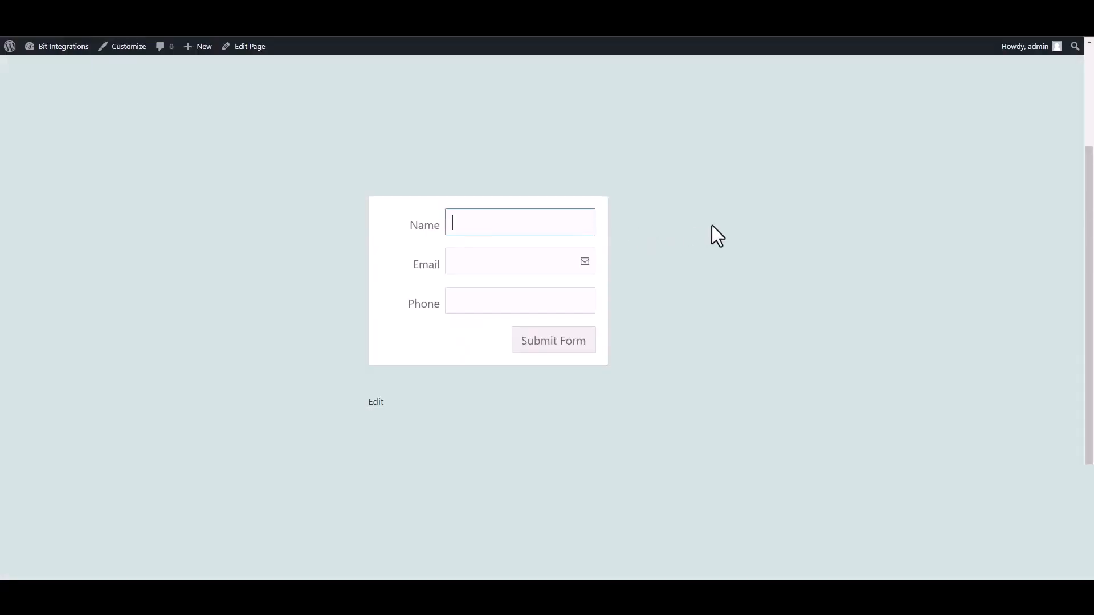
pyautogui.write('Bit Integrations')
pyautogui.click(541, 269)
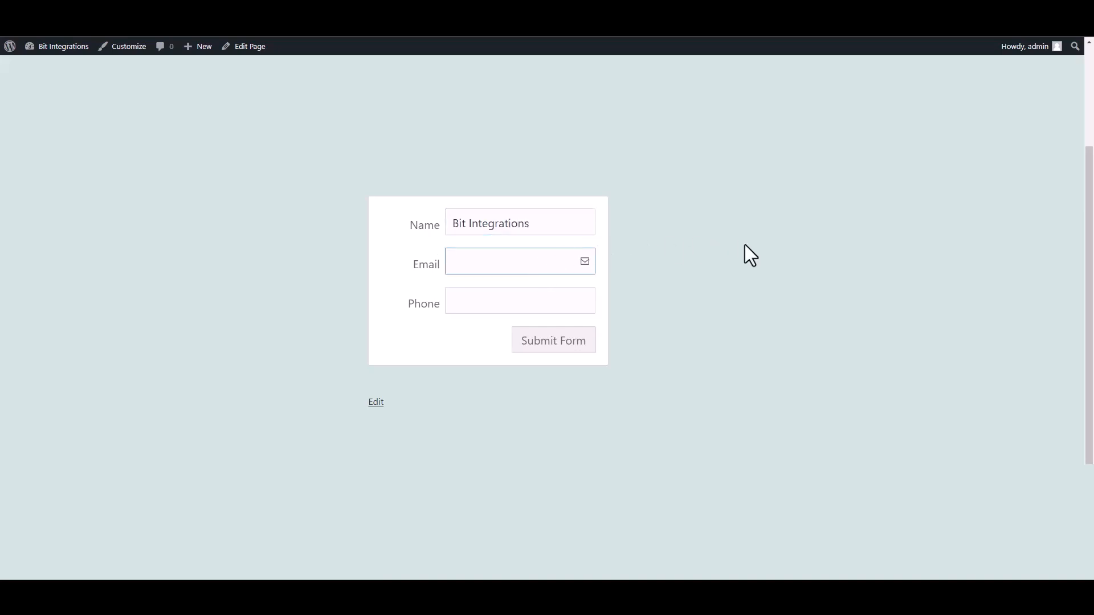
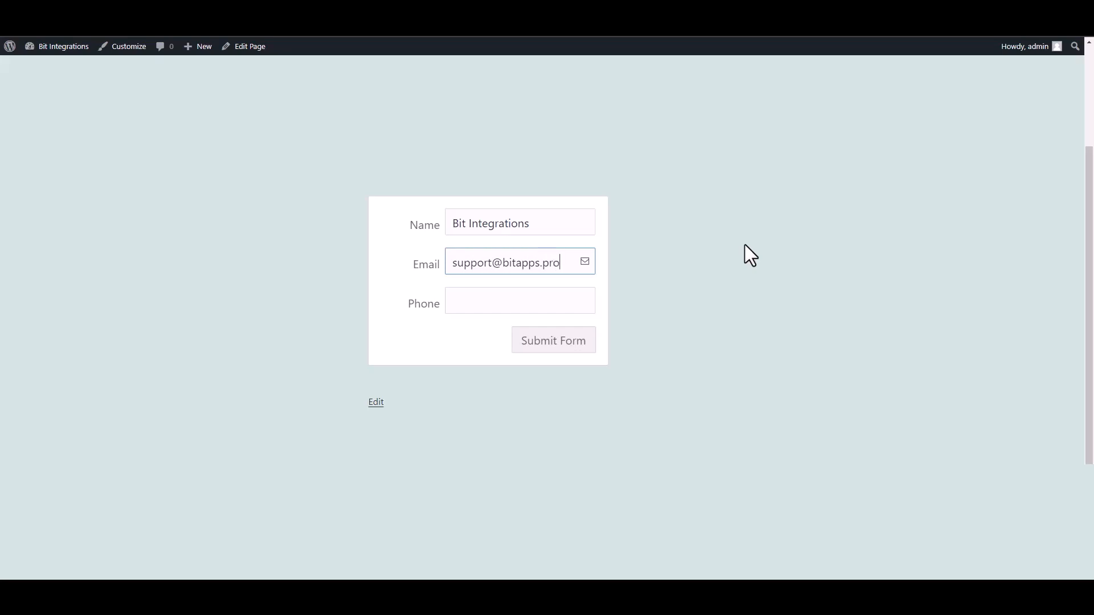
pyautogui.press('Tab')
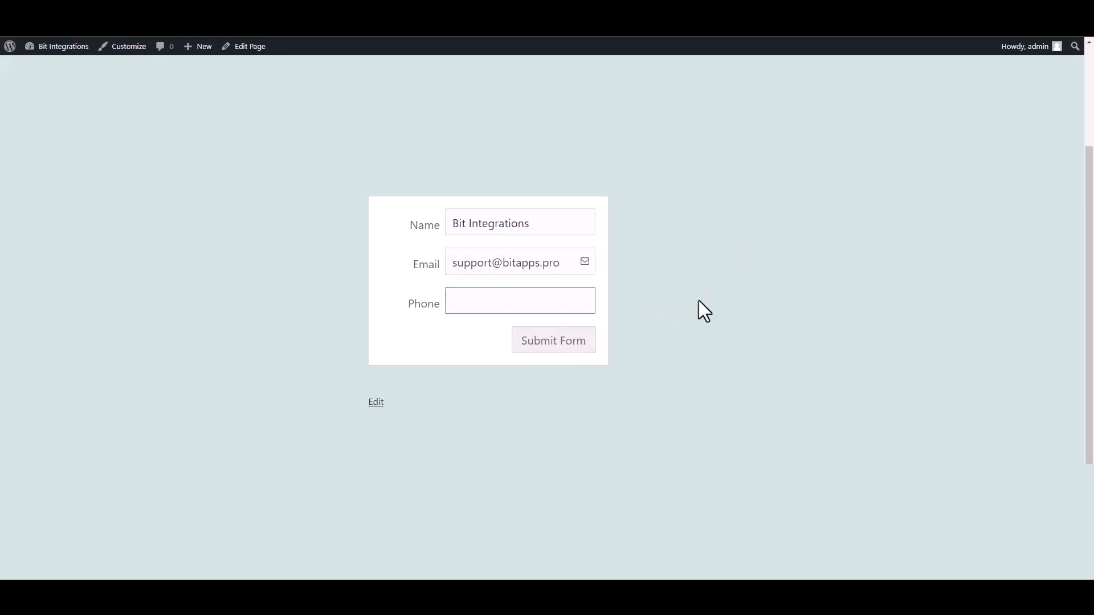
pyautogui.write('444555666')
# Step: Submit the form, then view the new Bit Integrations subscriber's details in MailerLite's Subscribers list
pyautogui.click(577, 344)
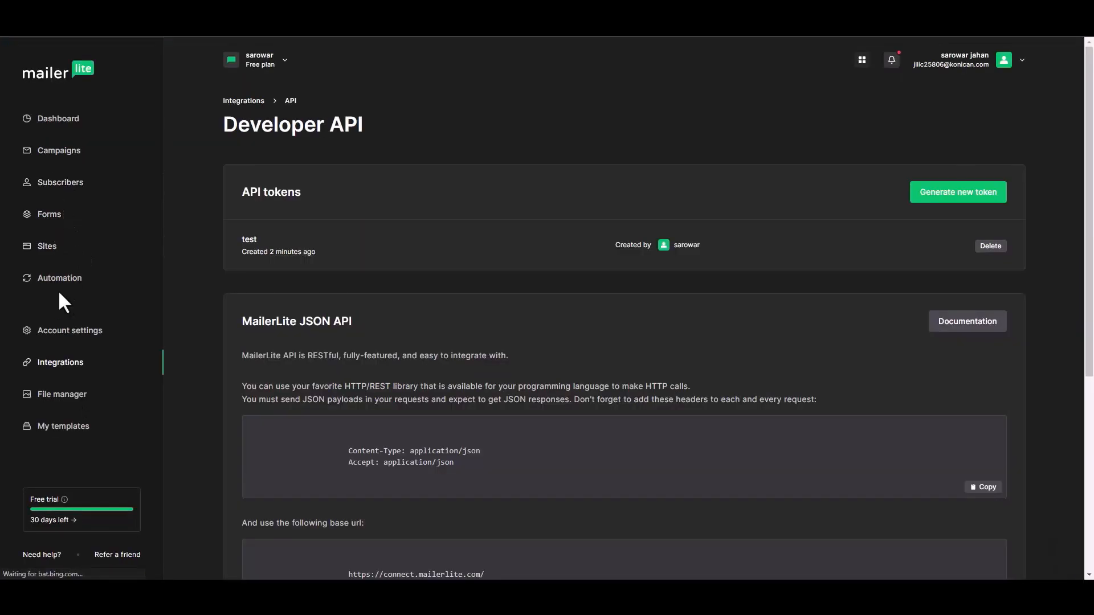
pyautogui.click(68, 196)
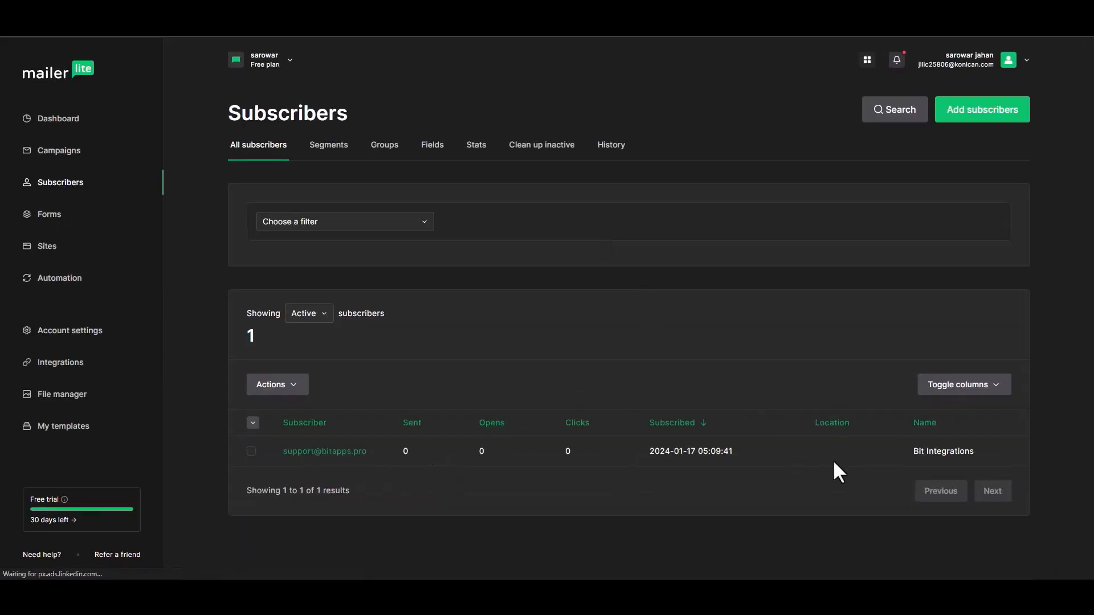
pyautogui.click(318, 450)
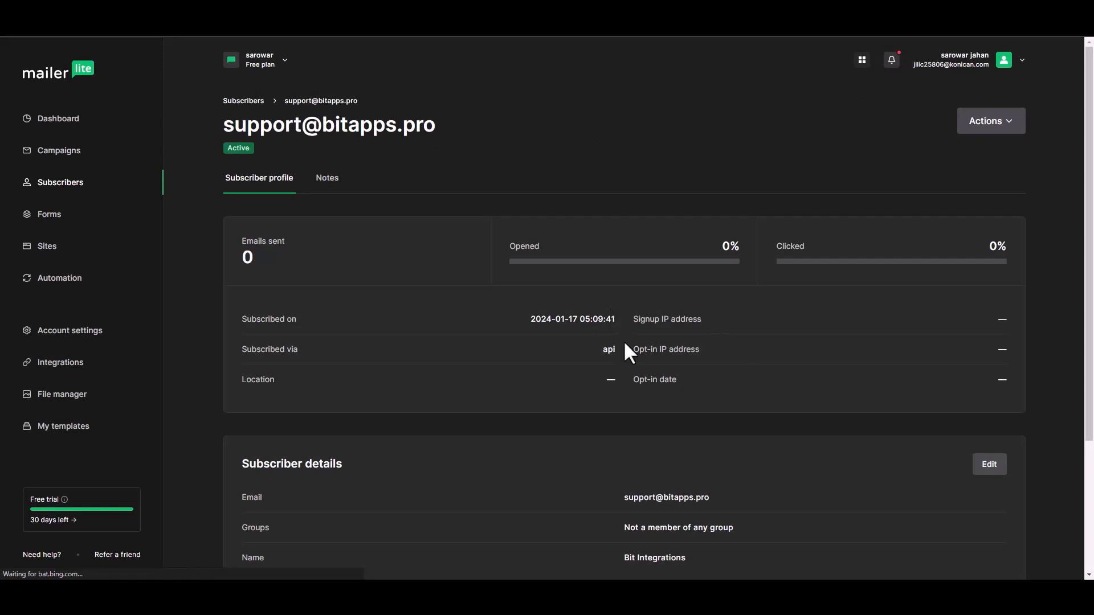
pyautogui.moveTo(1091, 217); pyautogui.dragTo(1087, 324)
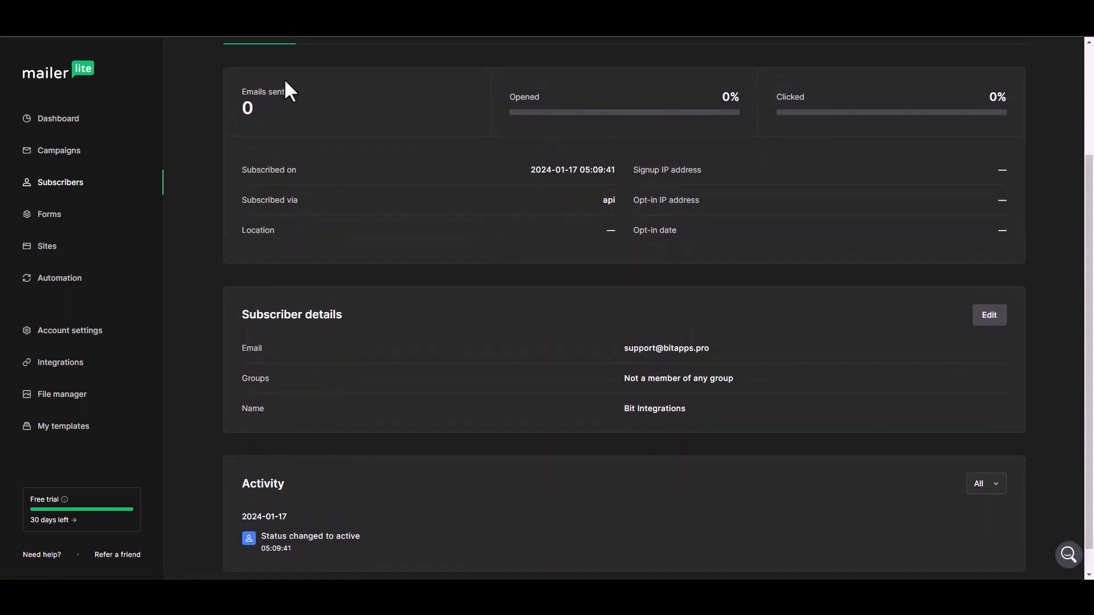